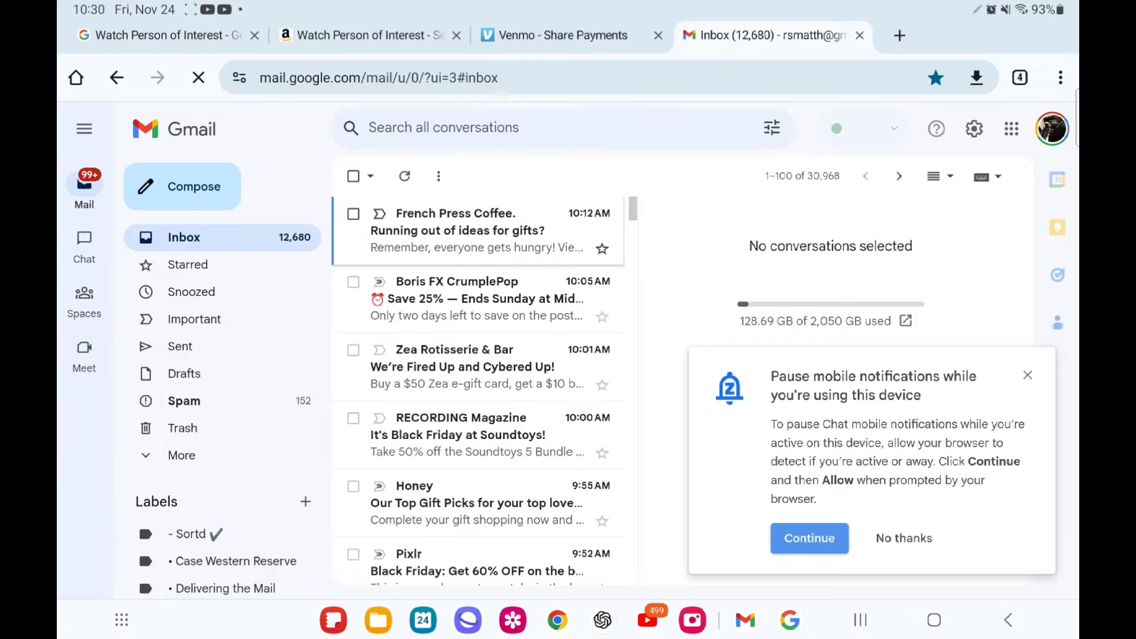
- Filter Gmail to the 26 French Press Coffee emails, select them all, then go home
{"action": "left_click", "coordinate": [353, 176]}
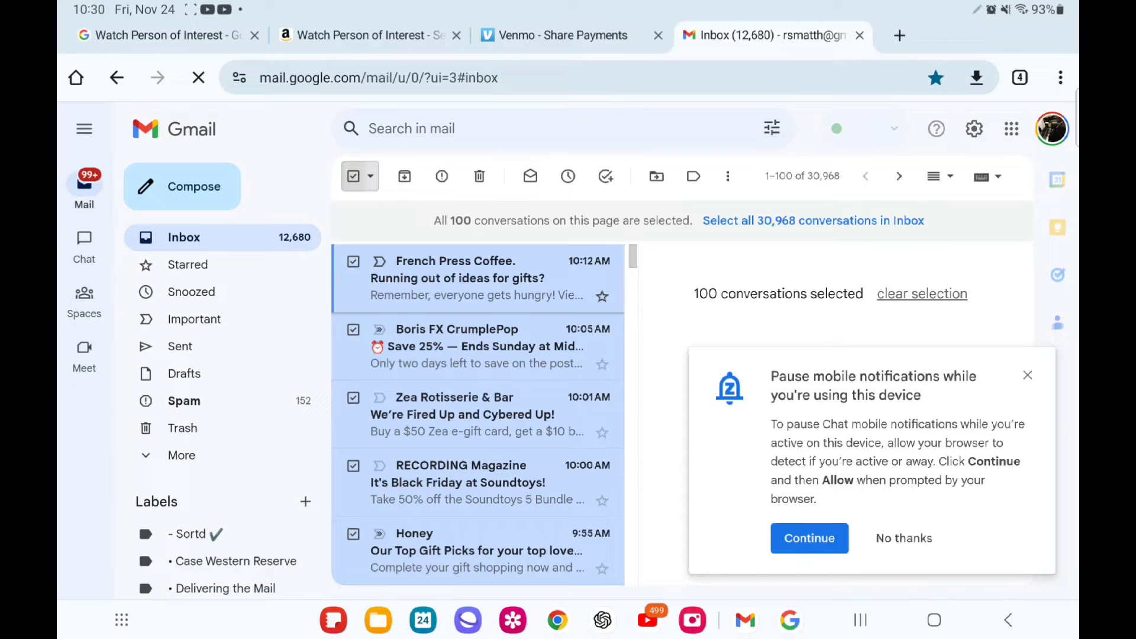
{"action": "left_click", "coordinate": [353, 175]}
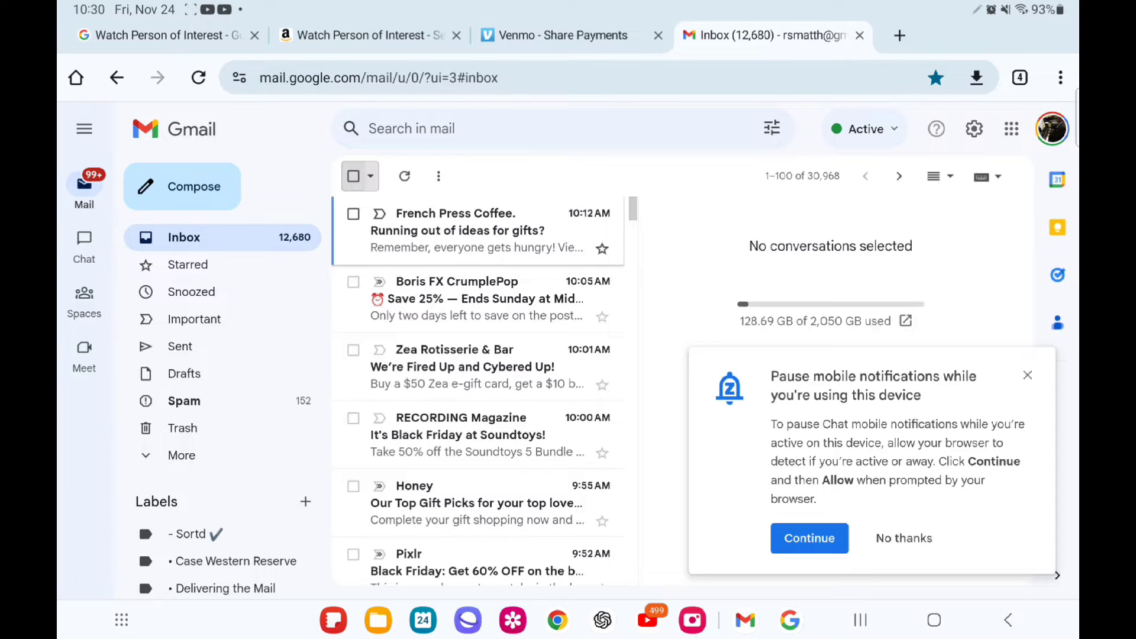
{"action": "left_click", "coordinate": [476, 230]}
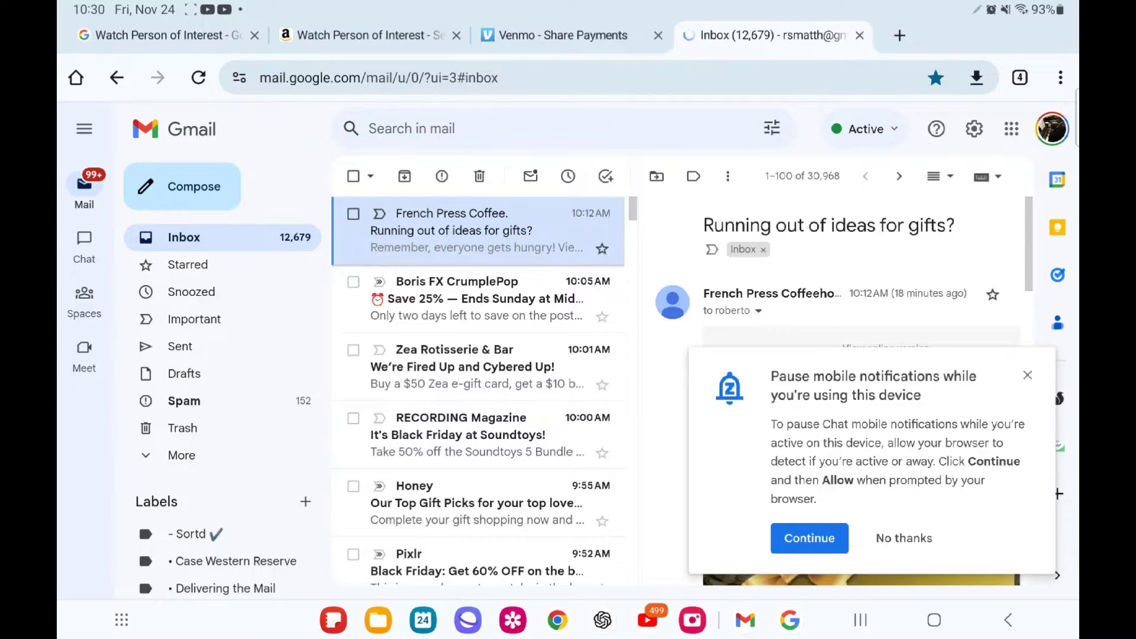
{"action": "left_click", "coordinate": [727, 175]}
{"action": "left_click", "coordinate": [830, 284]}
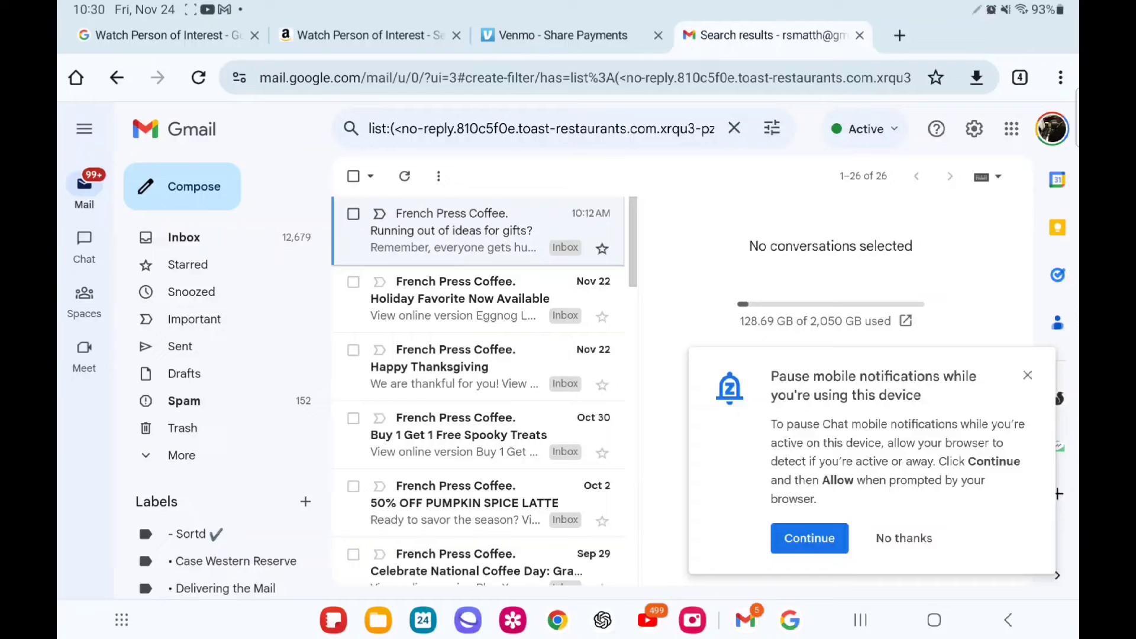
{"action": "left_click", "coordinate": [354, 176]}
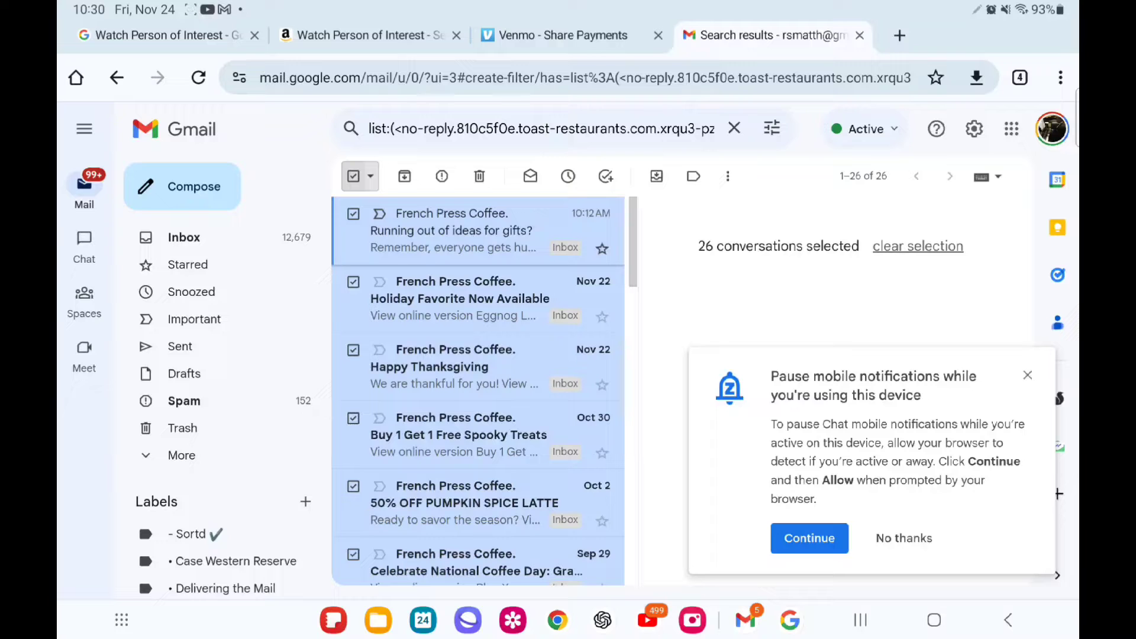
{"action": "left_click", "coordinate": [934, 619]}
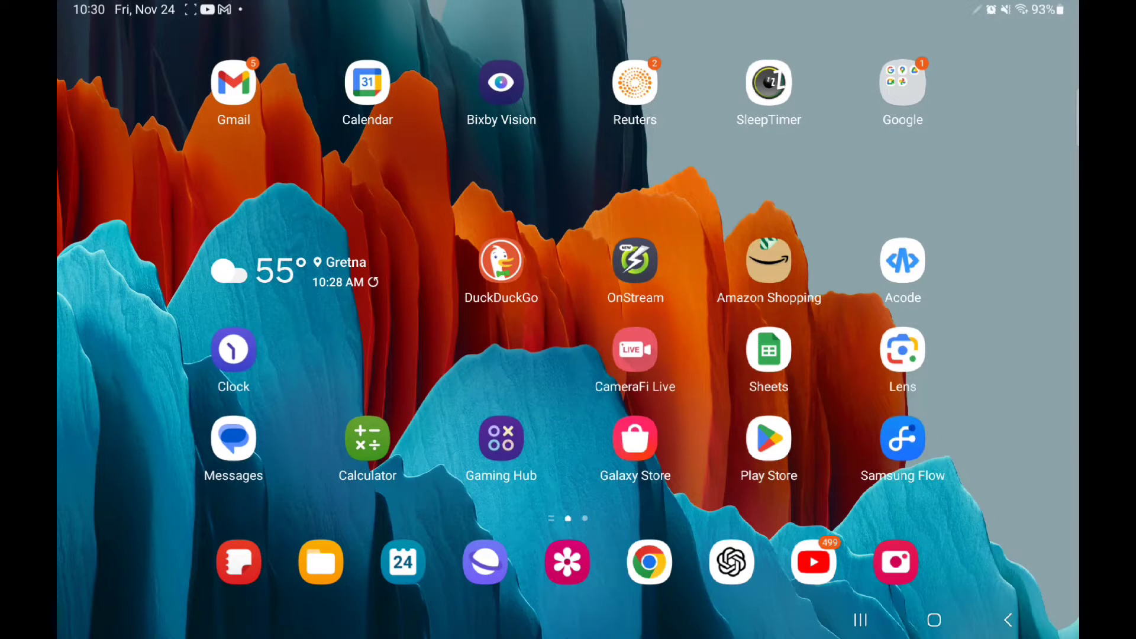
- Launch the Gmail app and open the French Press Coffeehouse 'Running out of ideas for gifts?' email
{"action": "left_click", "coordinate": [933, 620]}
{"action": "left_click", "coordinate": [234, 82]}
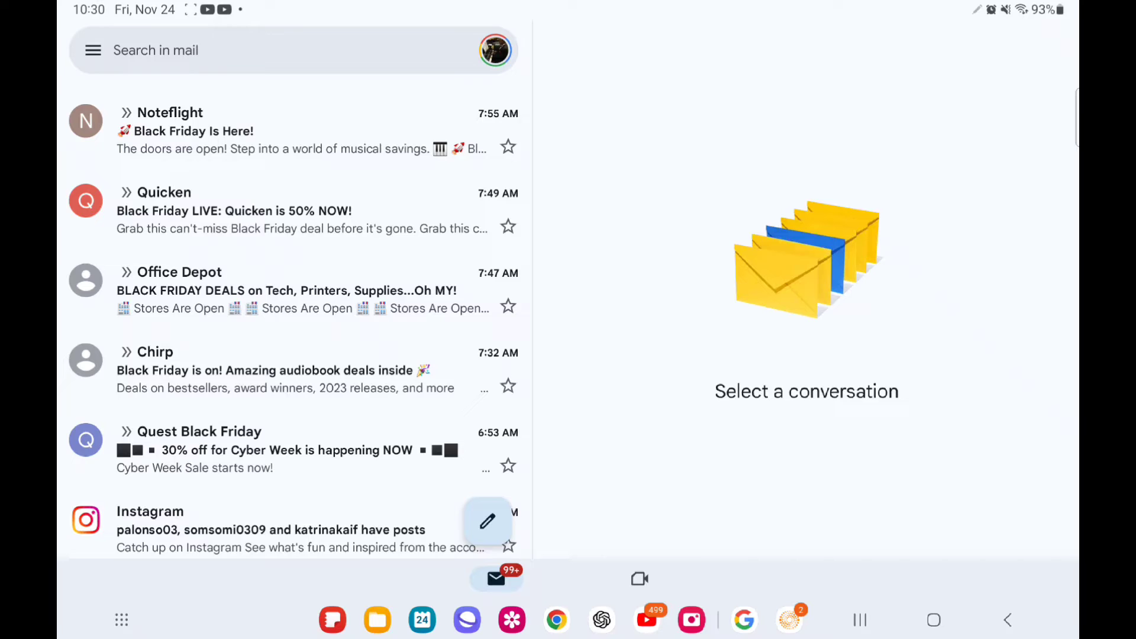
{"action": "scroll", "coordinate": [294, 320], "scroll_direction": "up", "scroll_amount": 10}
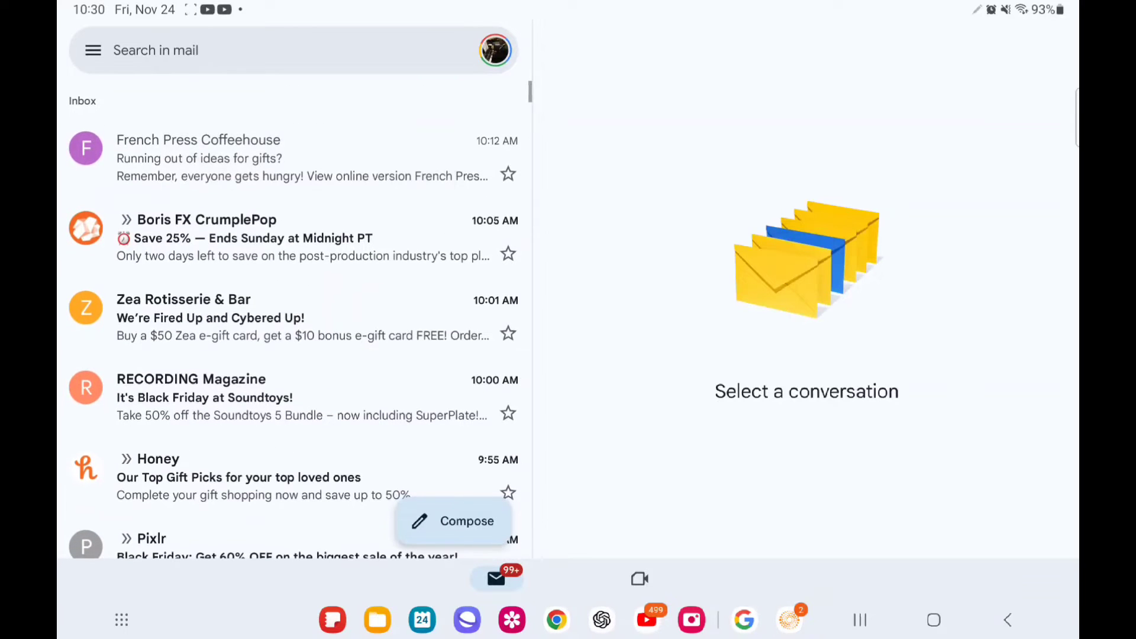
{"action": "left_click", "coordinate": [311, 162]}
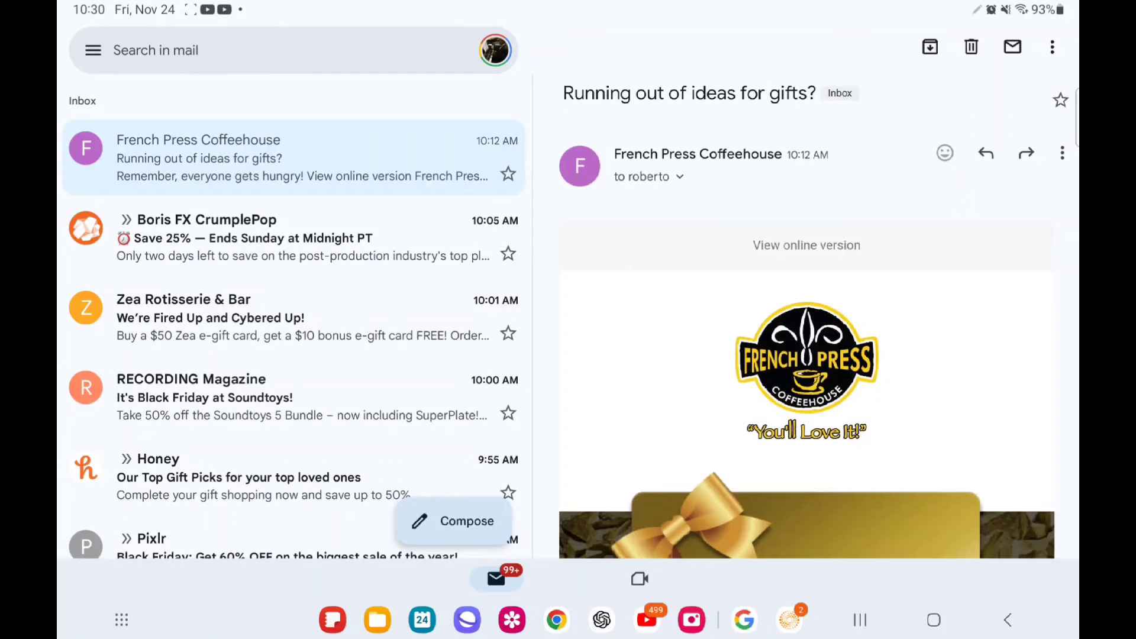
- Expand the sender details and copy the French Press Coffeehouse From address
{"action": "left_click", "coordinate": [679, 176]}
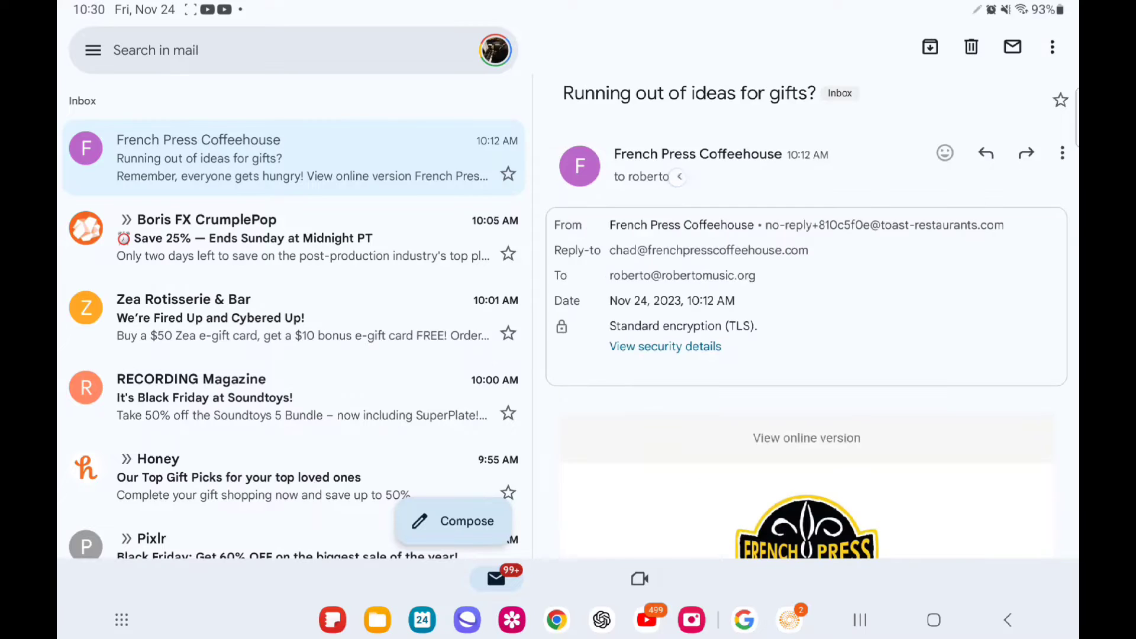
{"action": "left_click", "coordinate": [858, 237]}
{"action": "left_click", "coordinate": [666, 178]}
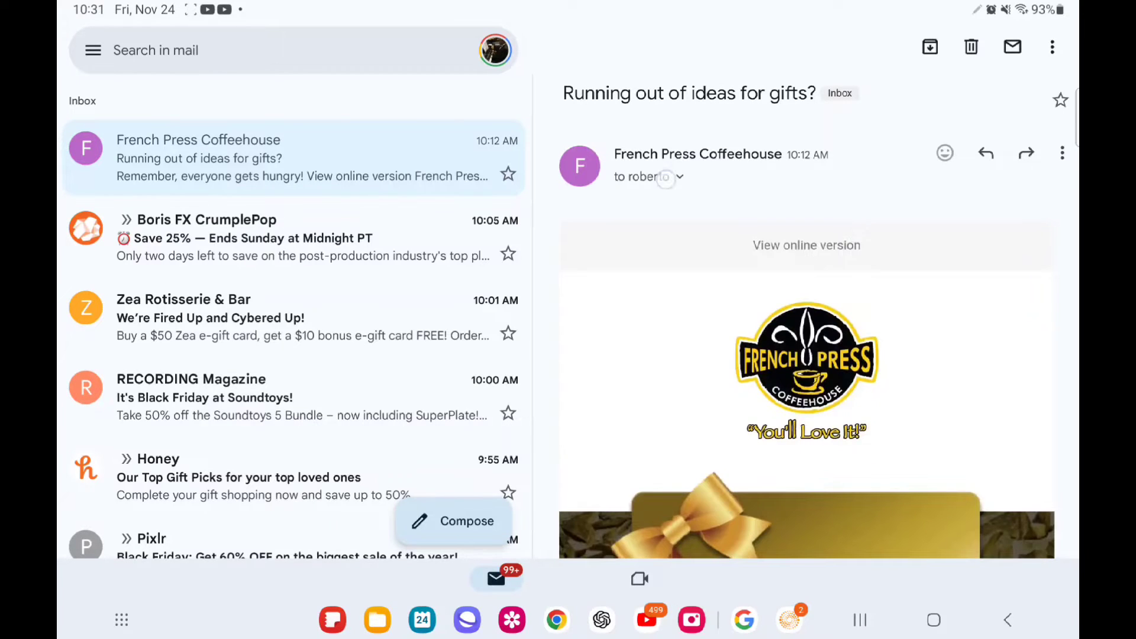
{"action": "double_click", "coordinate": [838, 222]}
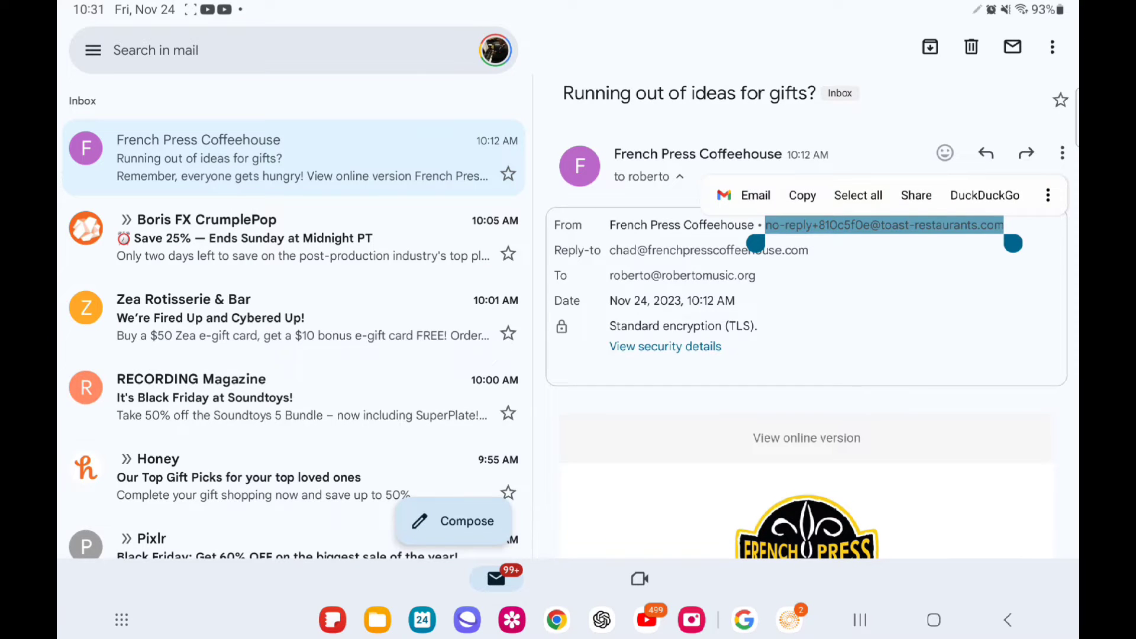
{"action": "left_click", "coordinate": [802, 195]}
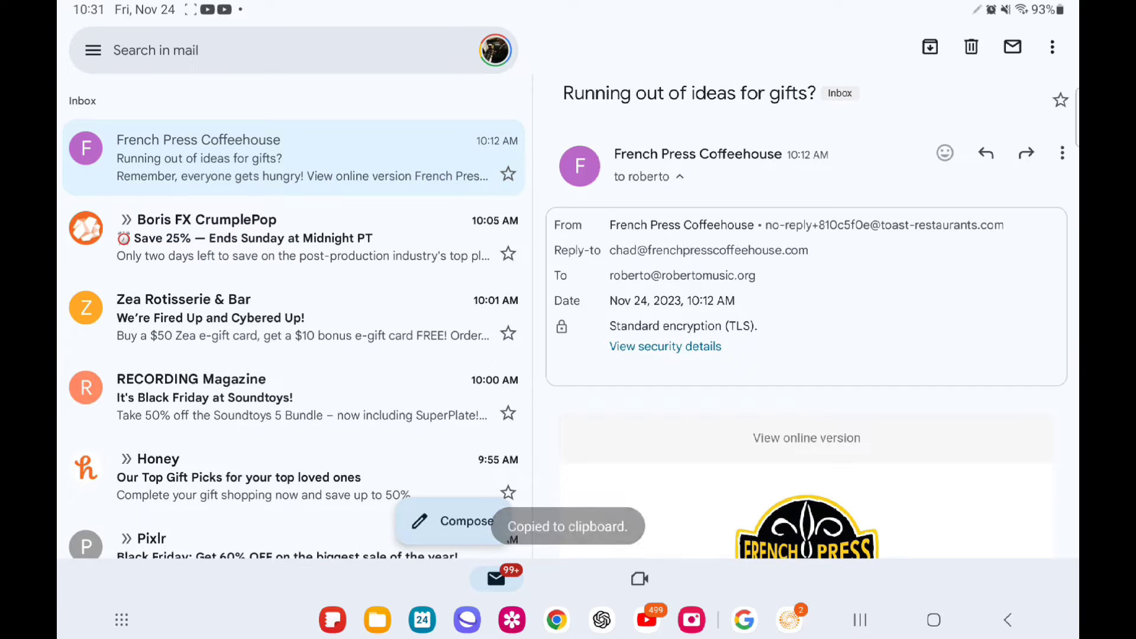
- Search mail for the pasted French Press Coffeehouse address and scroll the results back to 2022
{"action": "left_click", "coordinate": [156, 50]}
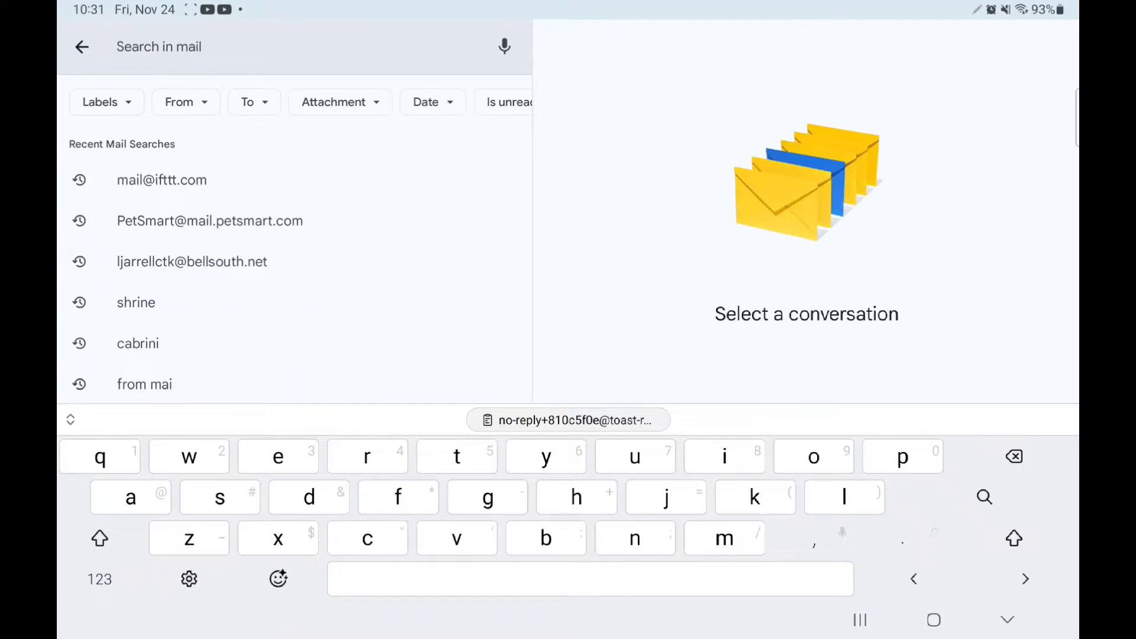
{"action": "left_click", "coordinate": [631, 423]}
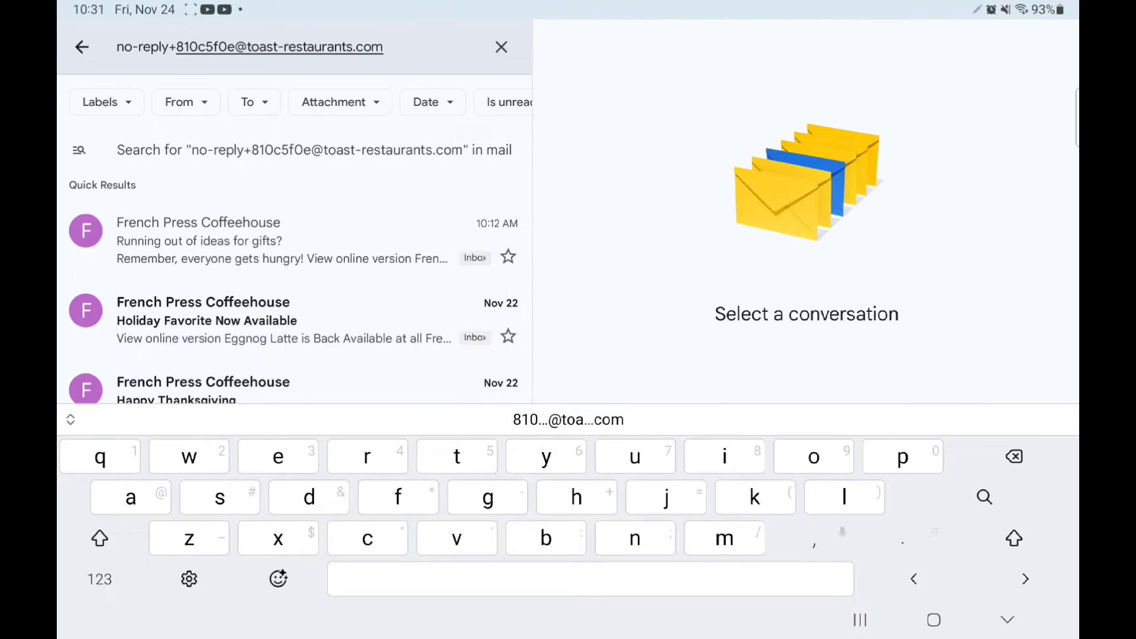
{"action": "left_click", "coordinate": [984, 497]}
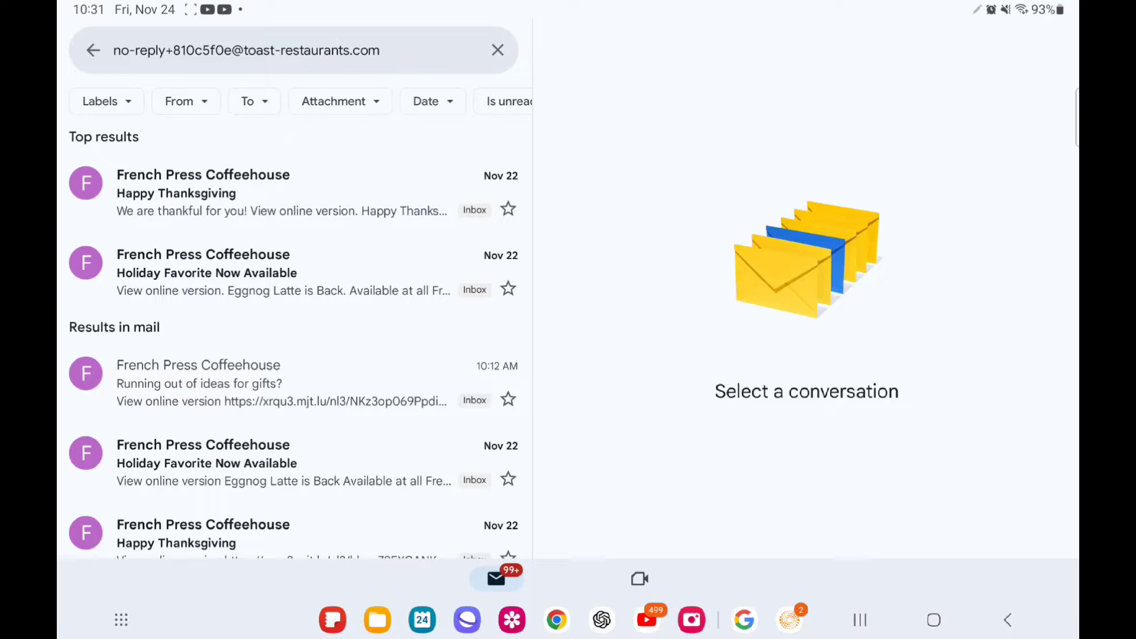
{"action": "scroll", "coordinate": [296, 343], "scroll_direction": "down", "scroll_amount": 15}
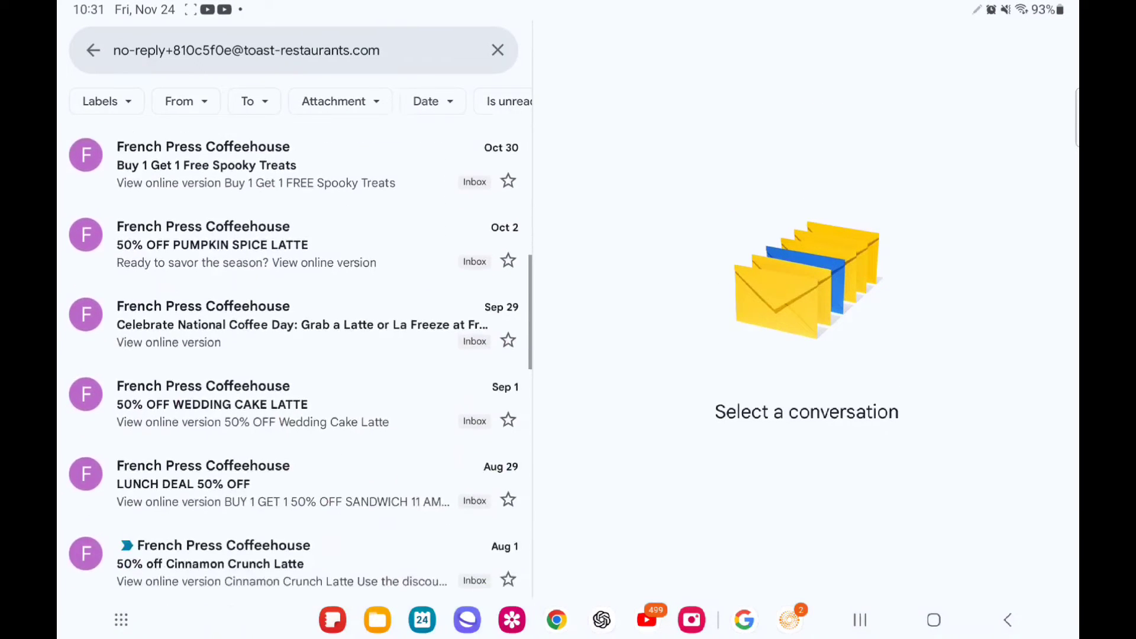
{"action": "scroll", "coordinate": [296, 343], "scroll_direction": "down", "scroll_amount": 5}
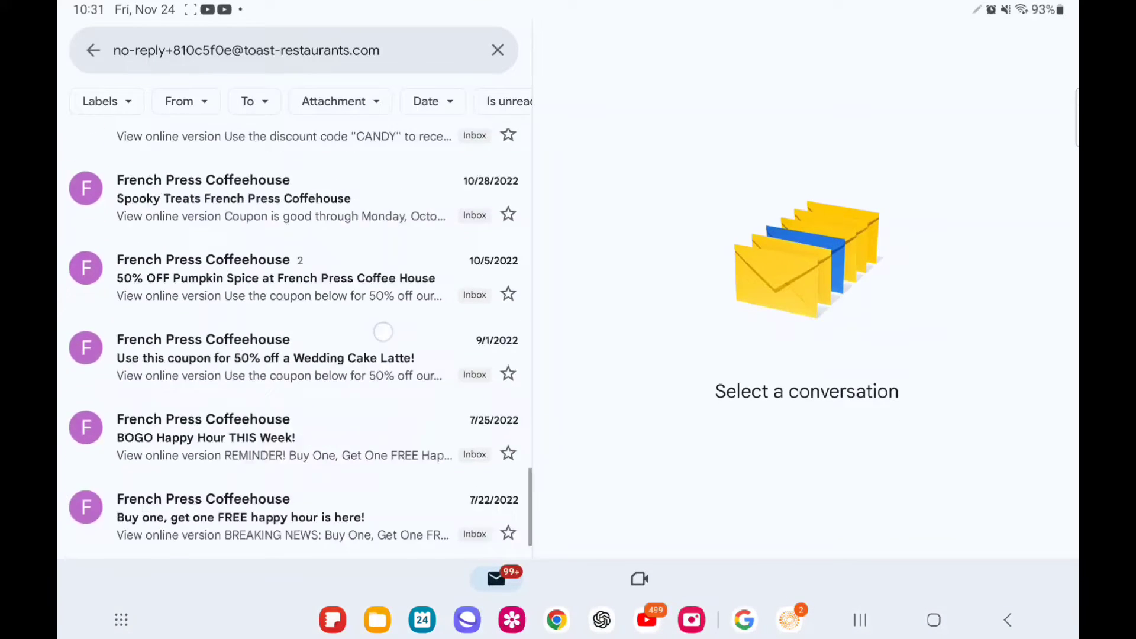
{"action": "scroll", "coordinate": [295, 343], "scroll_direction": "up", "scroll_amount": 20}
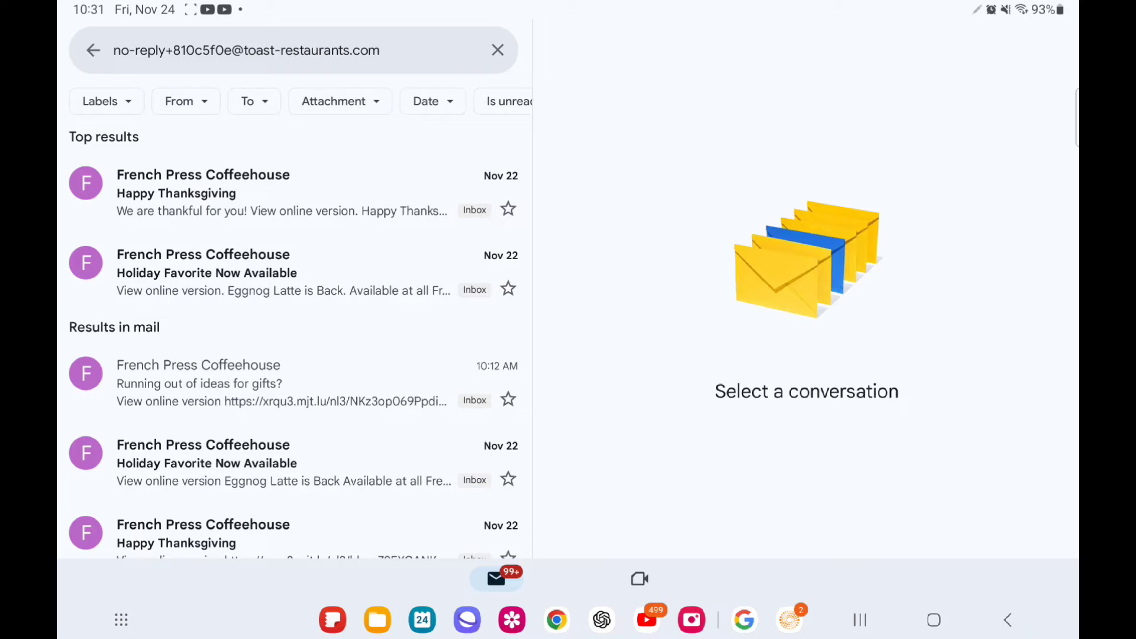
{"action": "scroll", "coordinate": [295, 343], "scroll_direction": "down", "scroll_amount": 7}
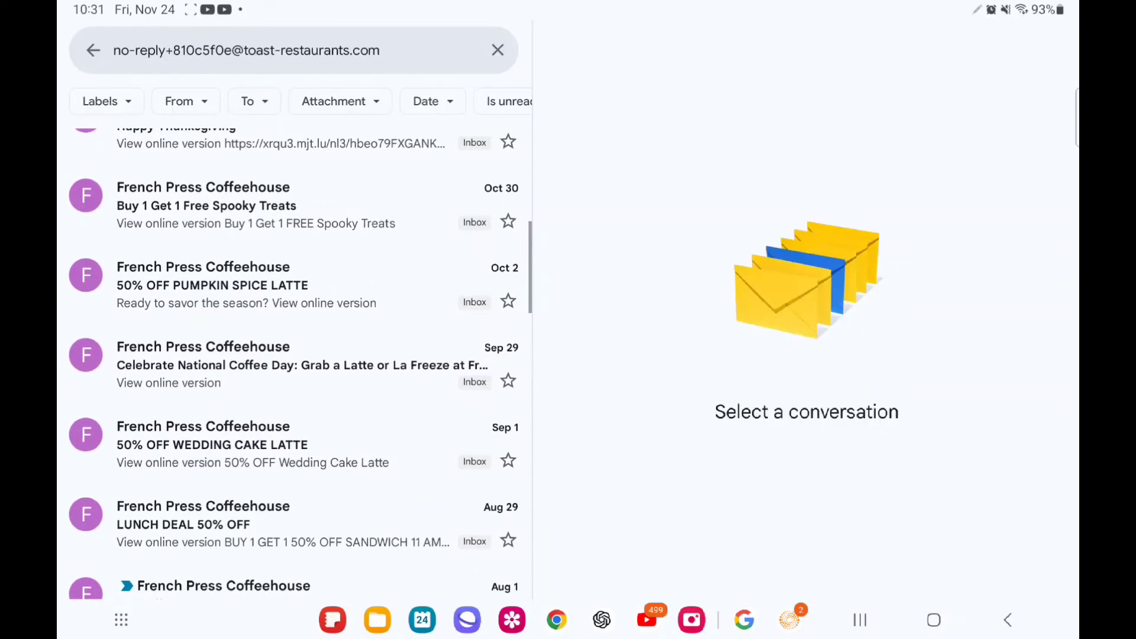
{"action": "scroll", "coordinate": [296, 343], "scroll_direction": "up", "scroll_amount": 2}
{"action": "scroll", "coordinate": [296, 343], "scroll_direction": "up", "scroll_amount": 8}
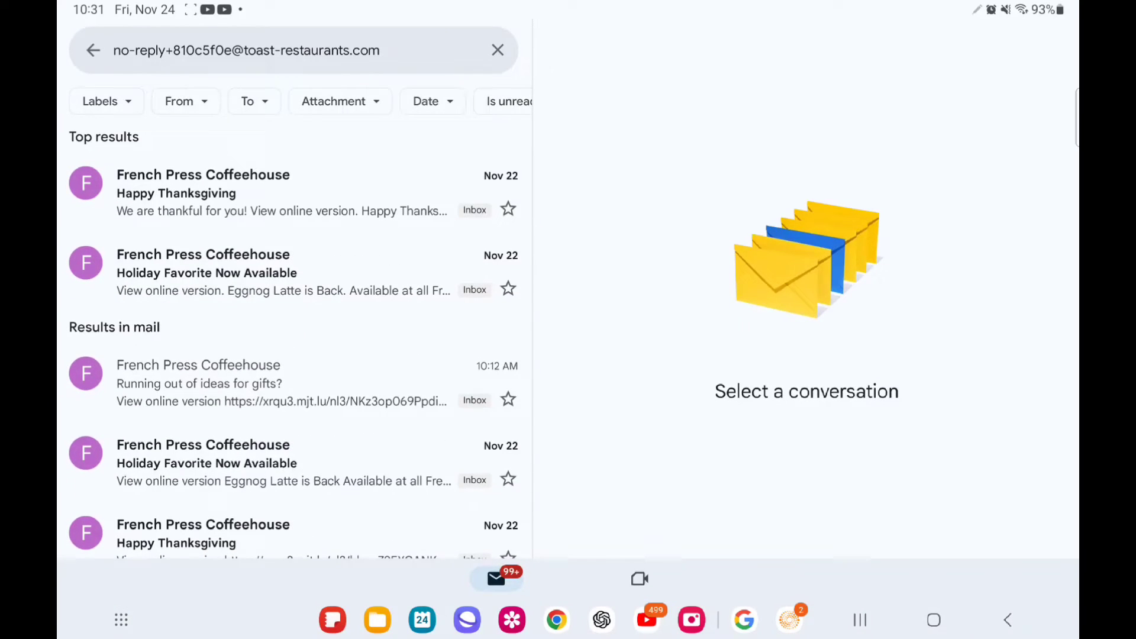
- Tick a few French Press results individually, then Select all and scroll to check
{"action": "left_click", "coordinate": [86, 182]}
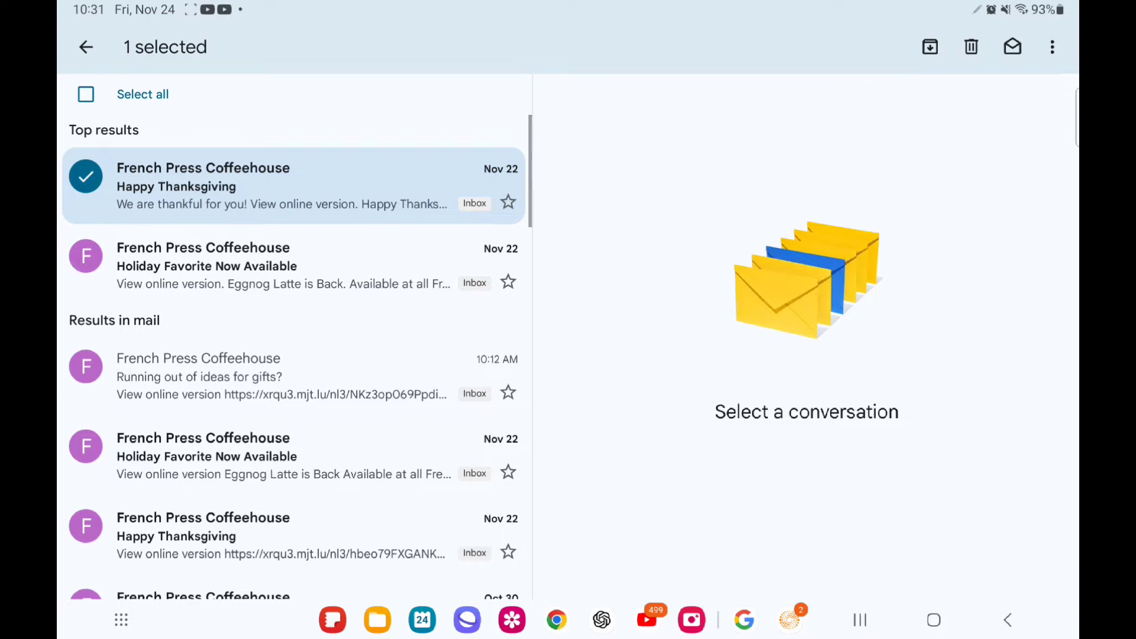
{"action": "left_click", "coordinate": [85, 255]}
{"action": "left_click", "coordinate": [86, 366]}
{"action": "left_click", "coordinate": [86, 446]}
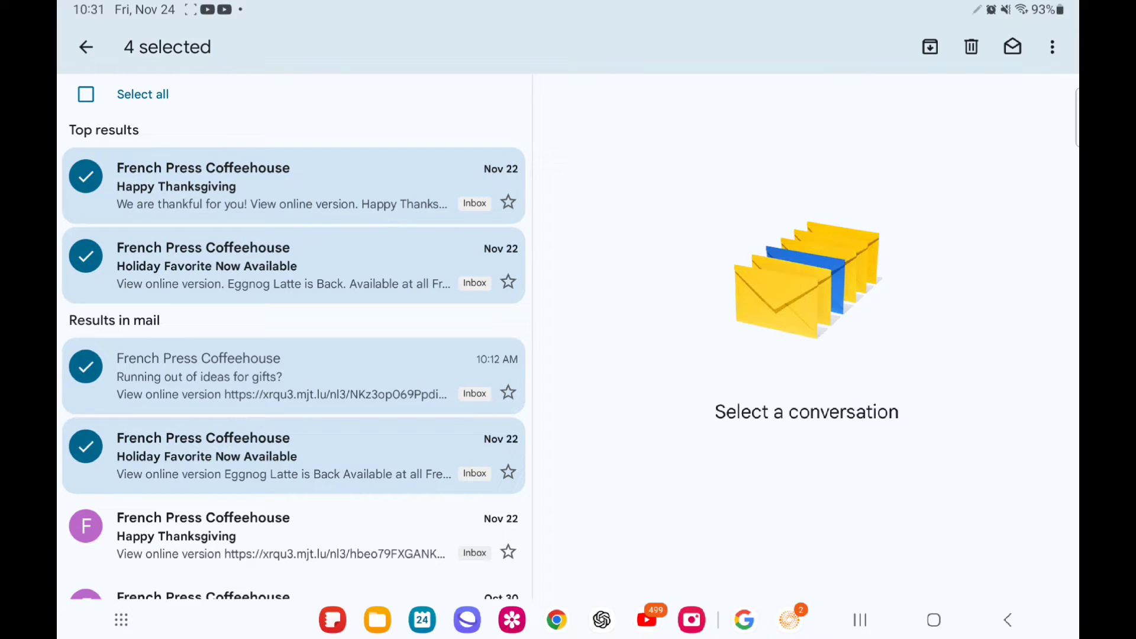
{"action": "left_click", "coordinate": [86, 94]}
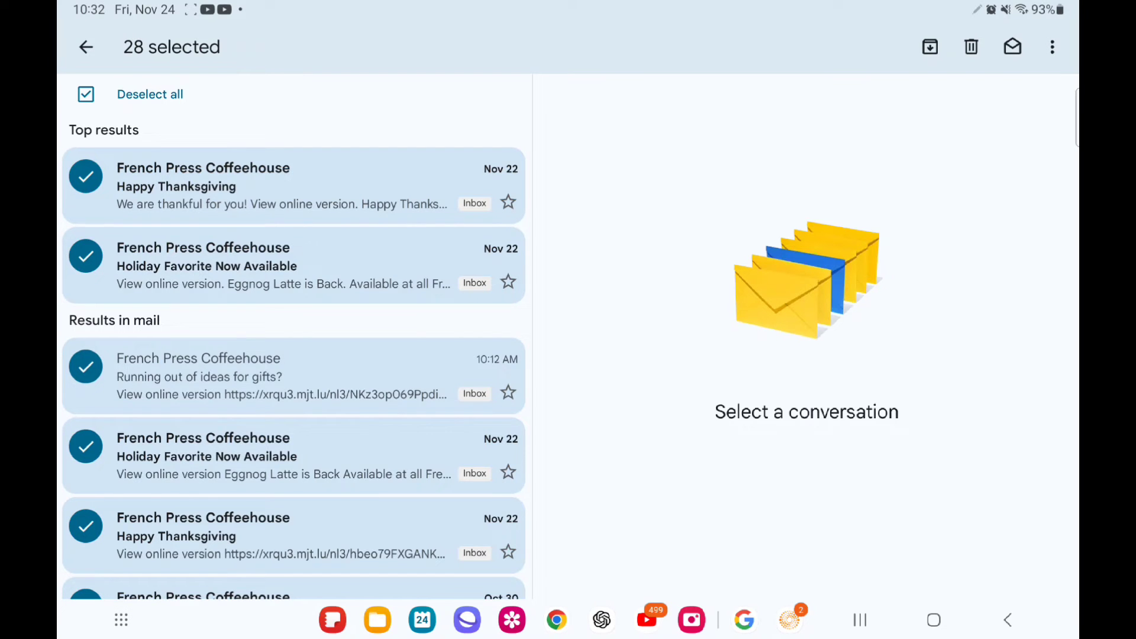
{"action": "scroll", "coordinate": [294, 355], "scroll_direction": "down", "scroll_amount": 5}
{"action": "scroll", "coordinate": [293, 355], "scroll_direction": "down", "scroll_amount": 10}
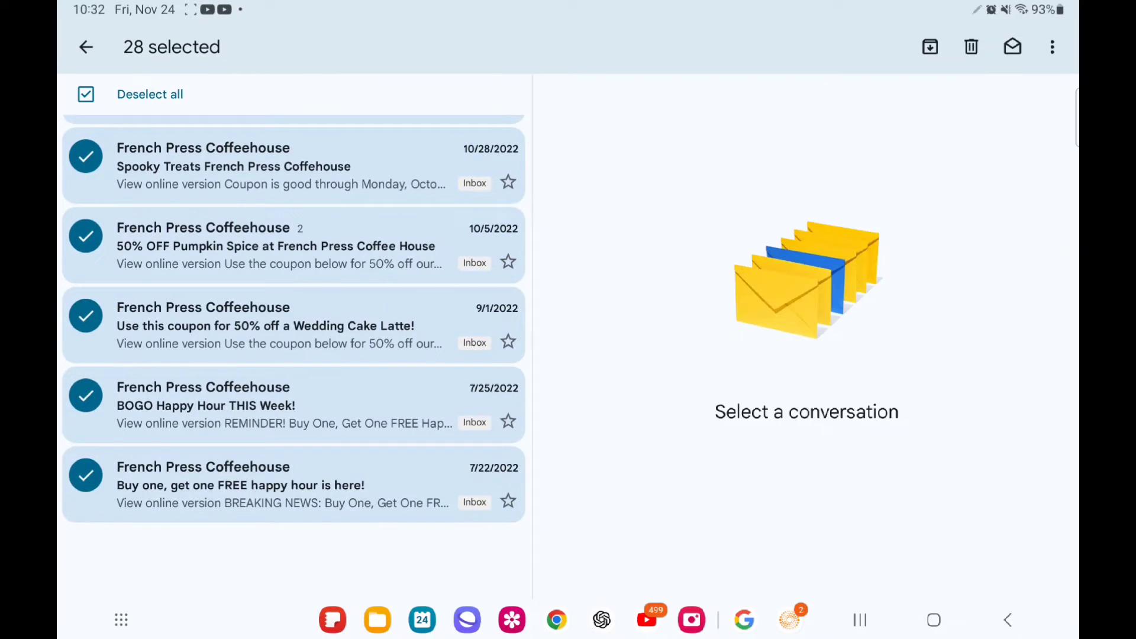
- Re-tick the two July 2022 emails and delete all 26 French Press Coffeehouse conversations
{"action": "left_click", "coordinate": [86, 475]}
{"action": "left_click", "coordinate": [86, 395]}
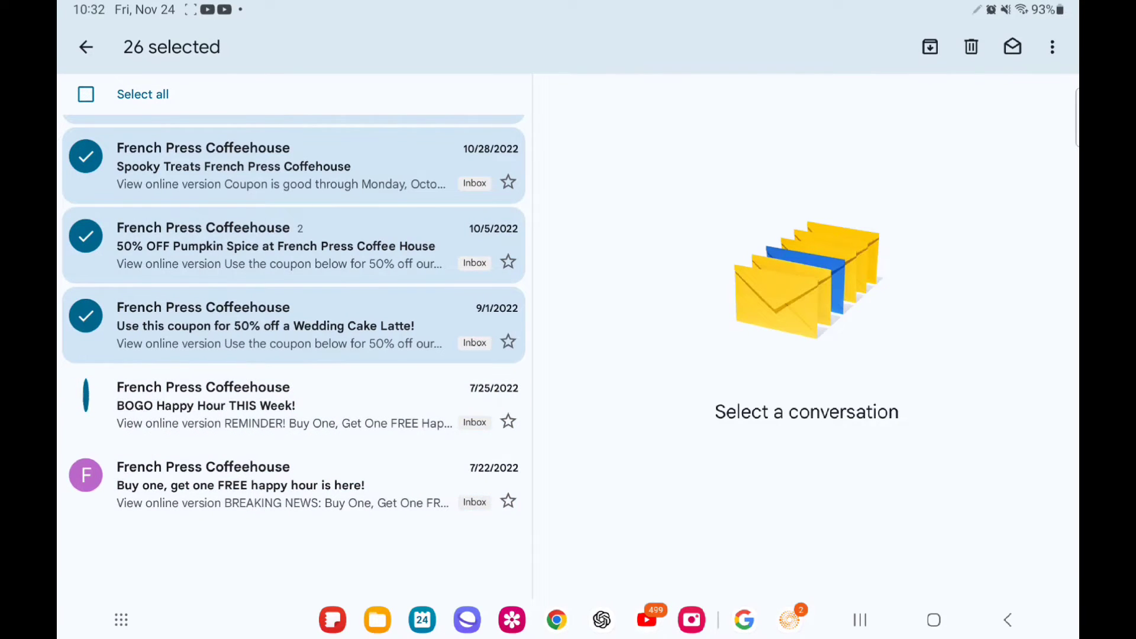
{"action": "scroll", "coordinate": [408, 260], "scroll_direction": "up", "scroll_amount": 1}
{"action": "scroll", "coordinate": [408, 277], "scroll_direction": "up", "scroll_amount": 1}
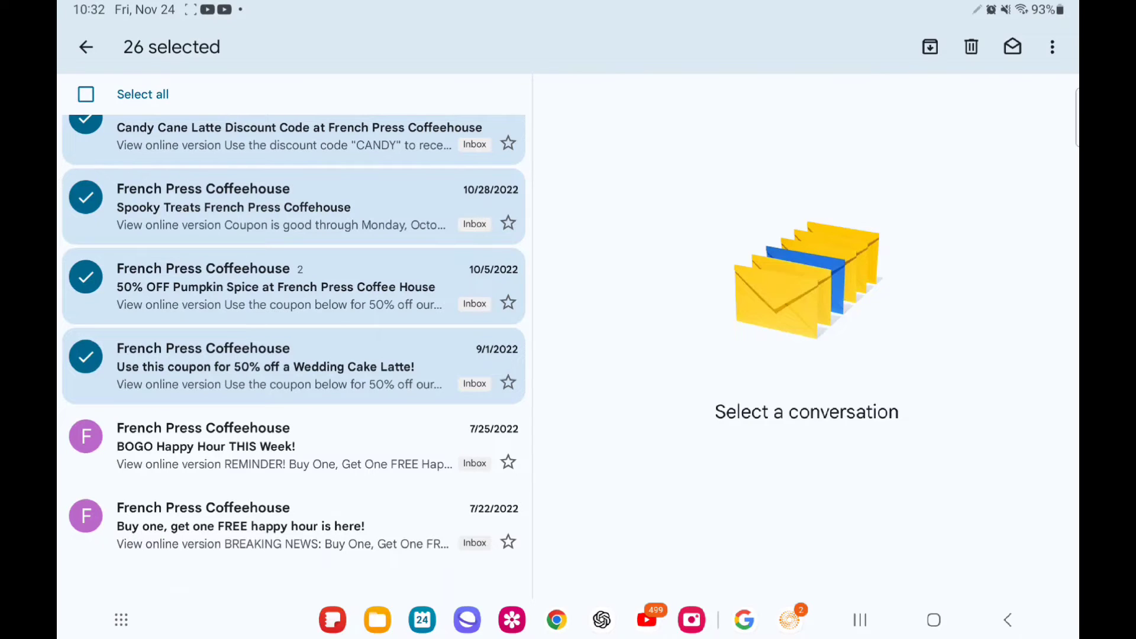
{"action": "left_click", "coordinate": [86, 516]}
{"action": "left_click", "coordinate": [86, 436]}
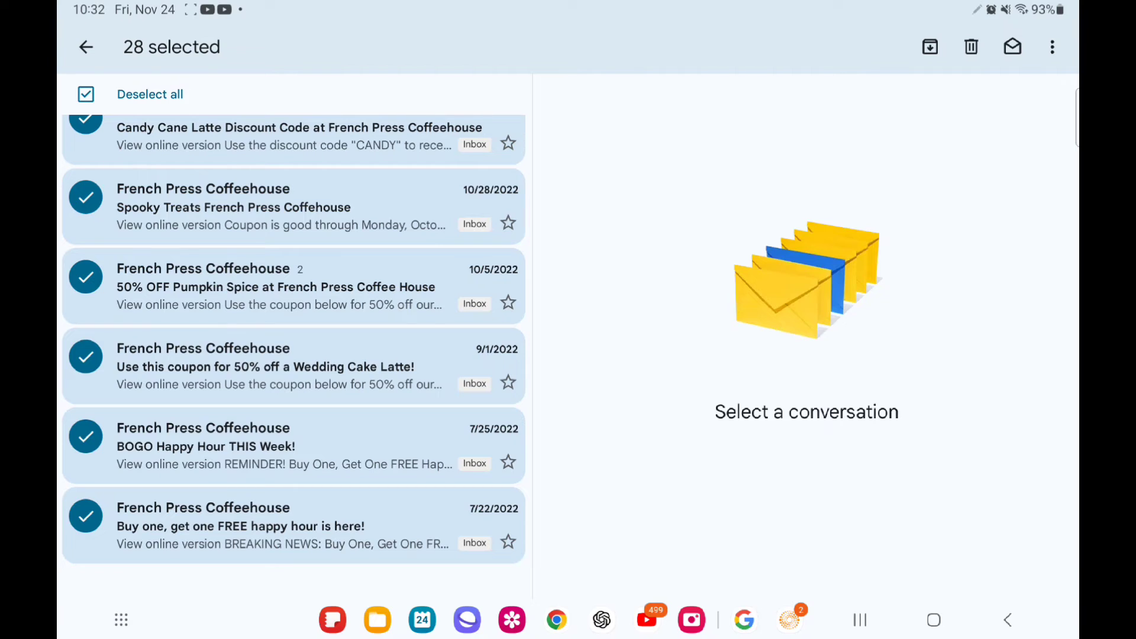
{"action": "scroll", "coordinate": [409, 260], "scroll_direction": "up", "scroll_amount": 5}
{"action": "scroll", "coordinate": [408, 260], "scroll_direction": "up", "scroll_amount": 15}
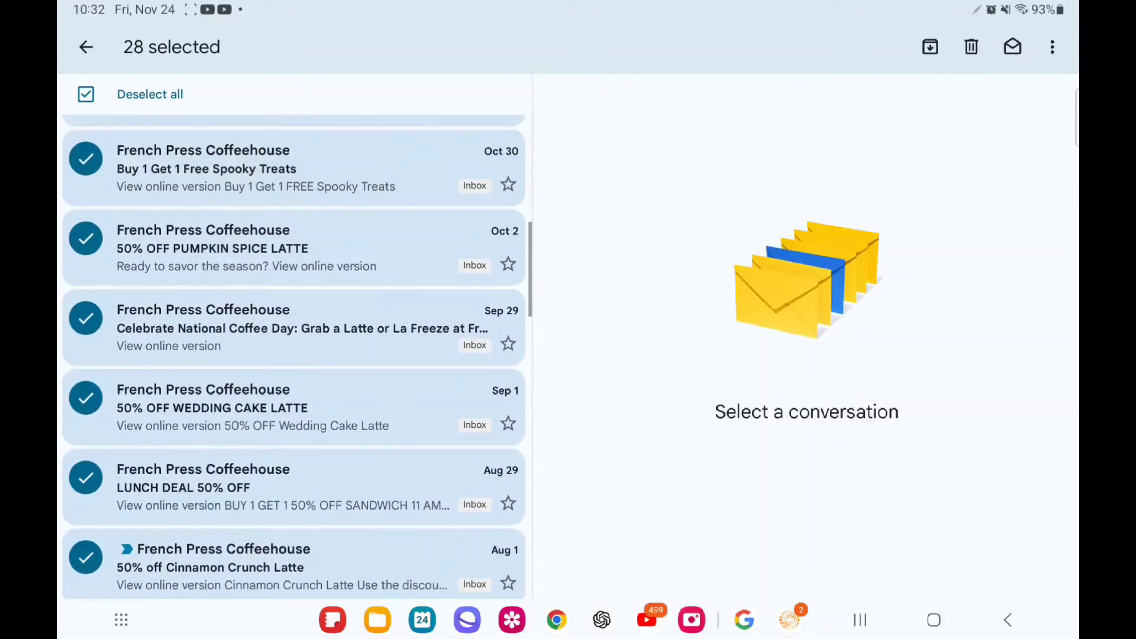
{"action": "scroll", "coordinate": [293, 355], "scroll_direction": "up", "scroll_amount": 5}
{"action": "left_click", "coordinate": [971, 47]}
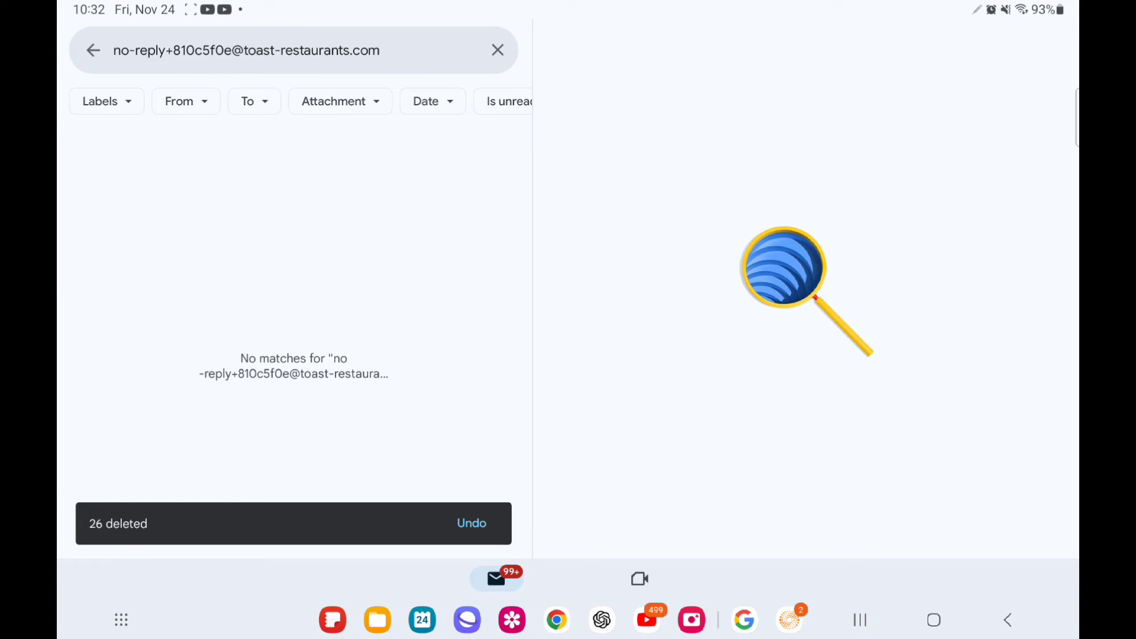
- Clear the search, return to the inbox, and open Mobirise's 'Last Hours: Black Friday' email
{"action": "left_click", "coordinate": [497, 50]}
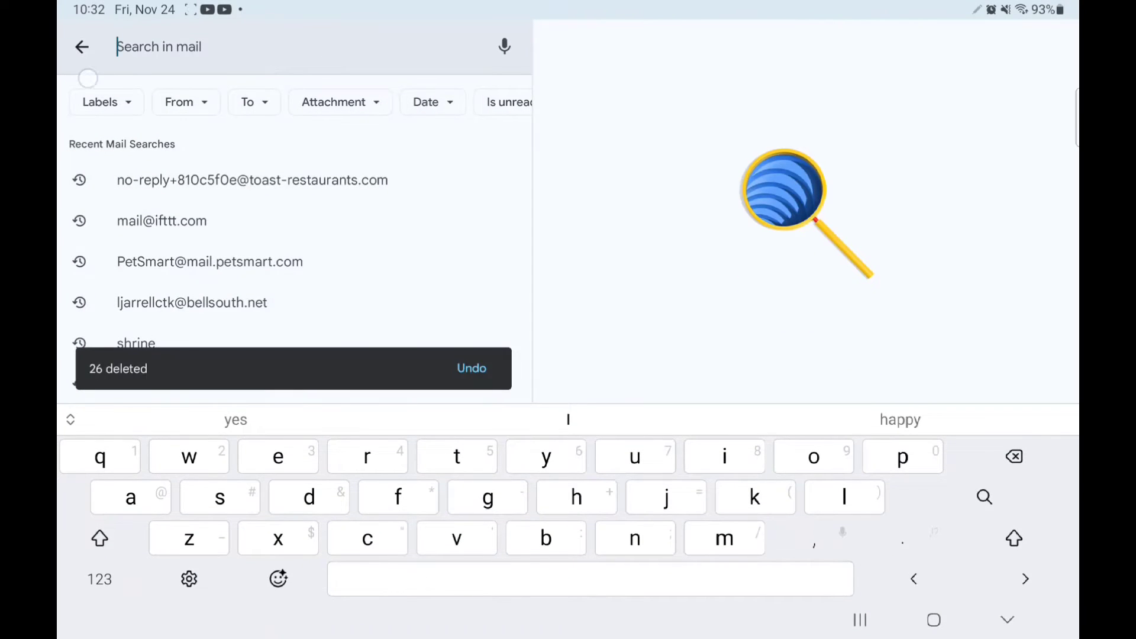
{"action": "left_click", "coordinate": [82, 47]}
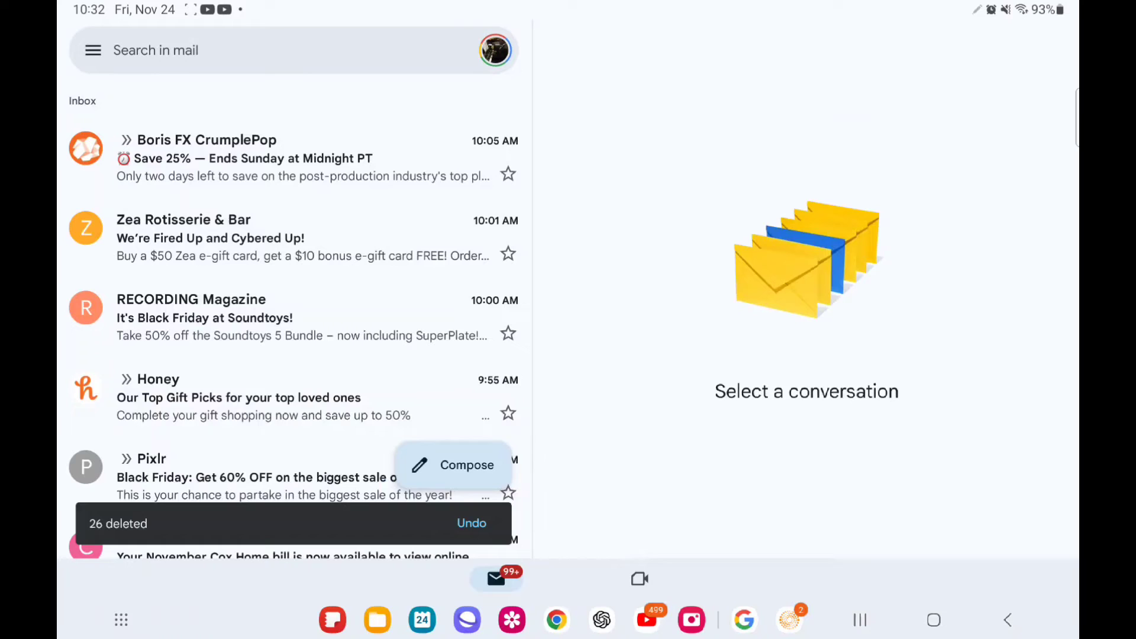
{"action": "scroll", "coordinate": [382, 307], "scroll_direction": "down", "scroll_amount": 2}
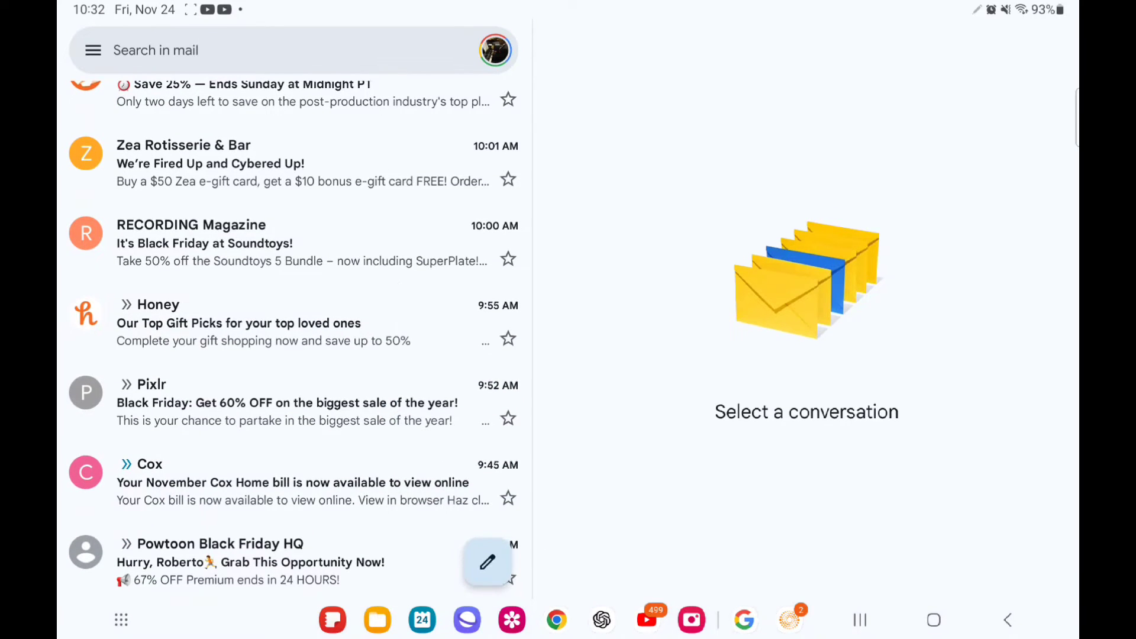
{"action": "scroll", "coordinate": [373, 361], "scroll_direction": "down", "scroll_amount": 3}
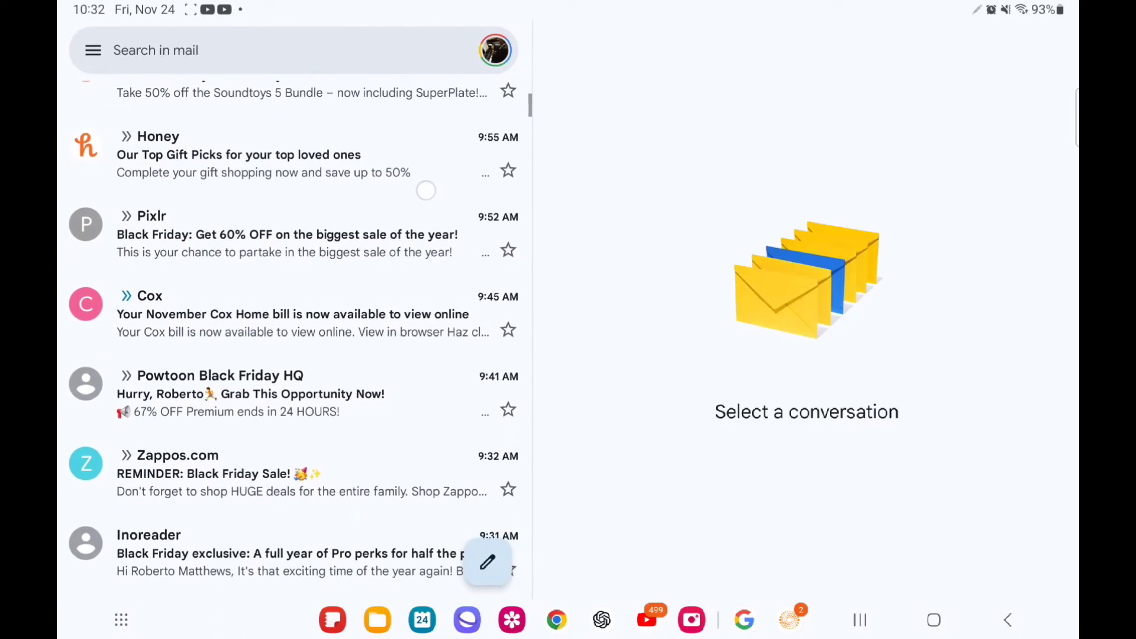
{"action": "scroll", "coordinate": [431, 171], "scroll_direction": "down", "scroll_amount": 2}
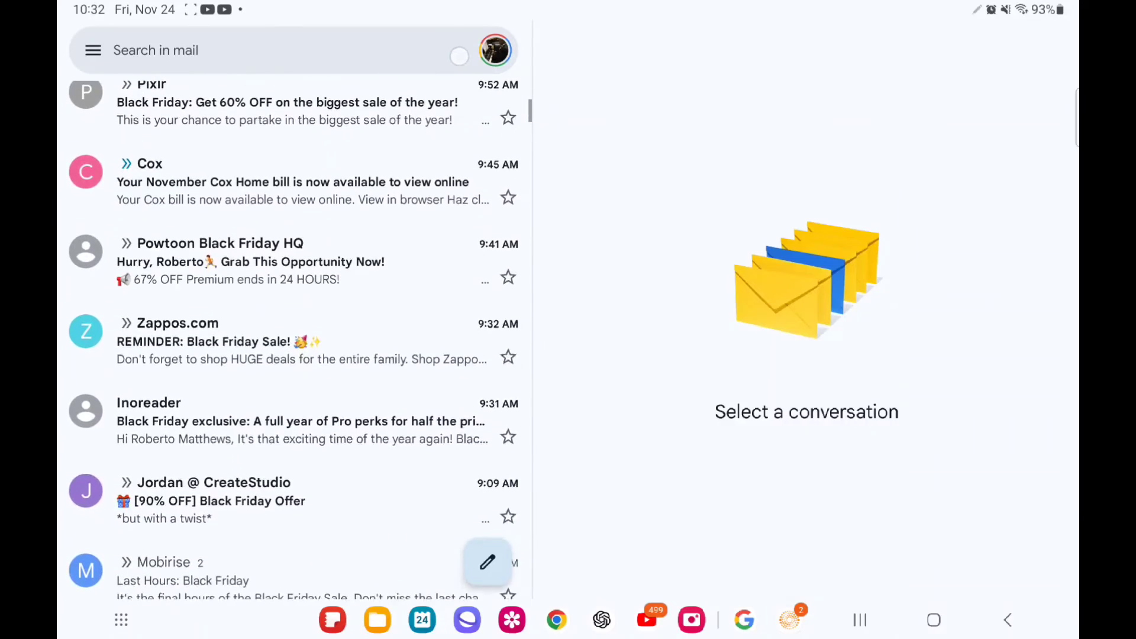
{"action": "scroll", "coordinate": [362, 341], "scroll_direction": "down", "scroll_amount": 3}
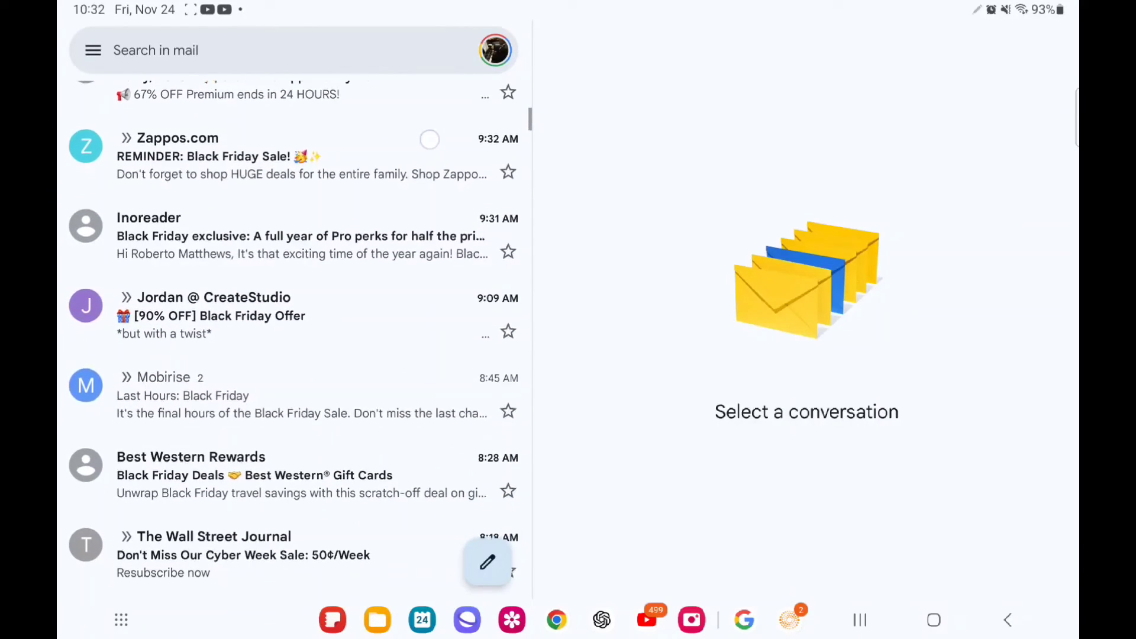
{"action": "scroll", "coordinate": [395, 208], "scroll_direction": "down", "scroll_amount": 2}
{"action": "left_click", "coordinate": [391, 260]}
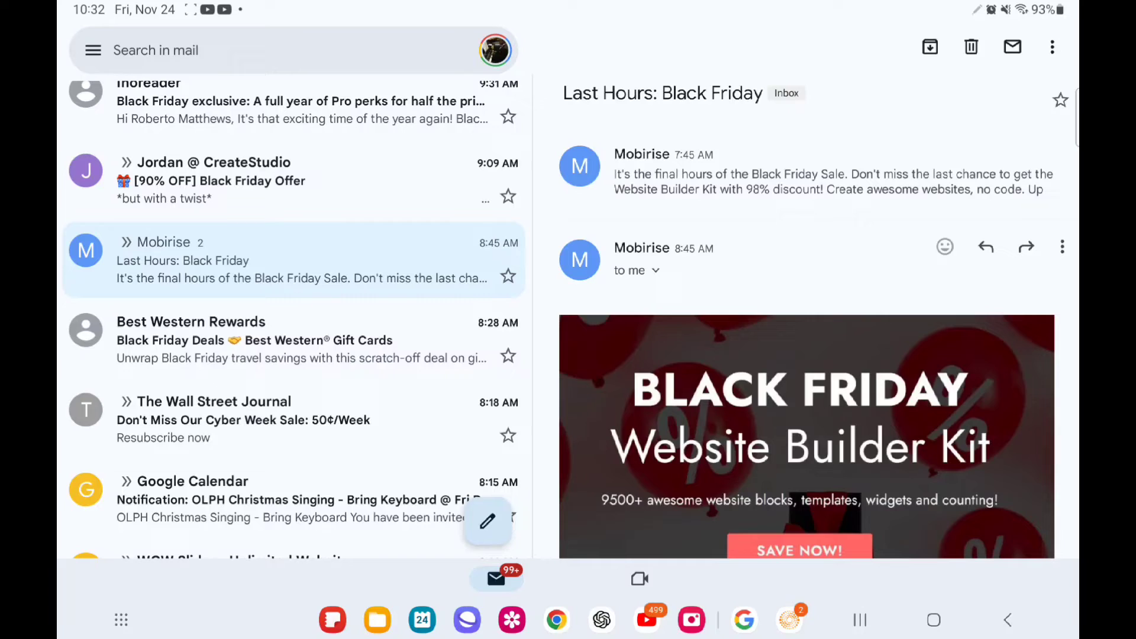
{"action": "left_click", "coordinate": [655, 270]}
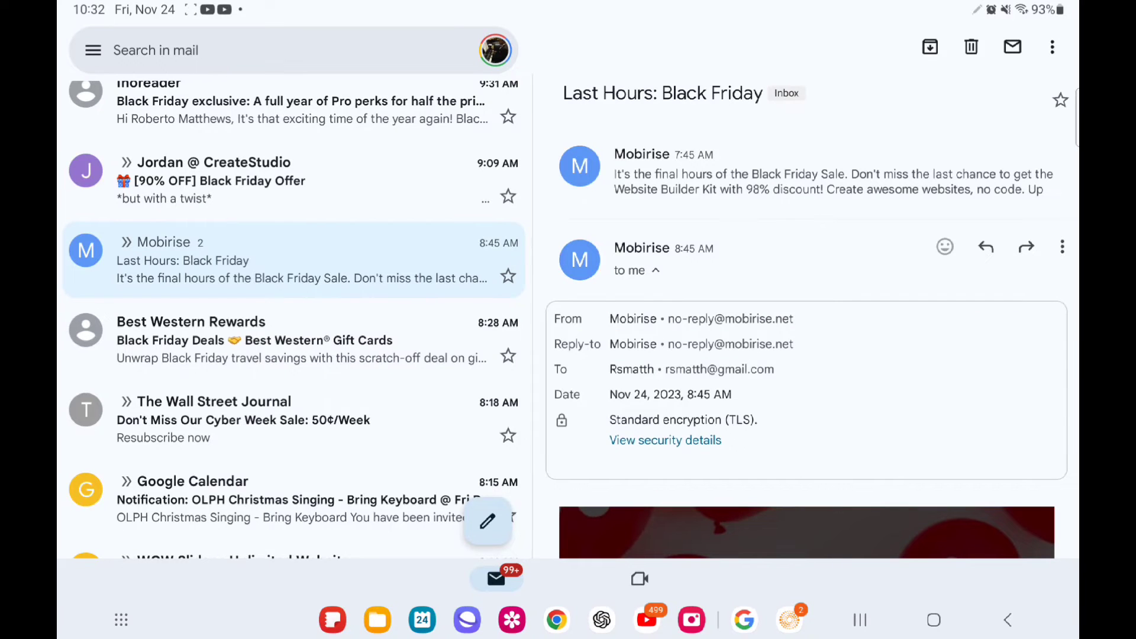
{"action": "left_click", "coordinate": [750, 319]}
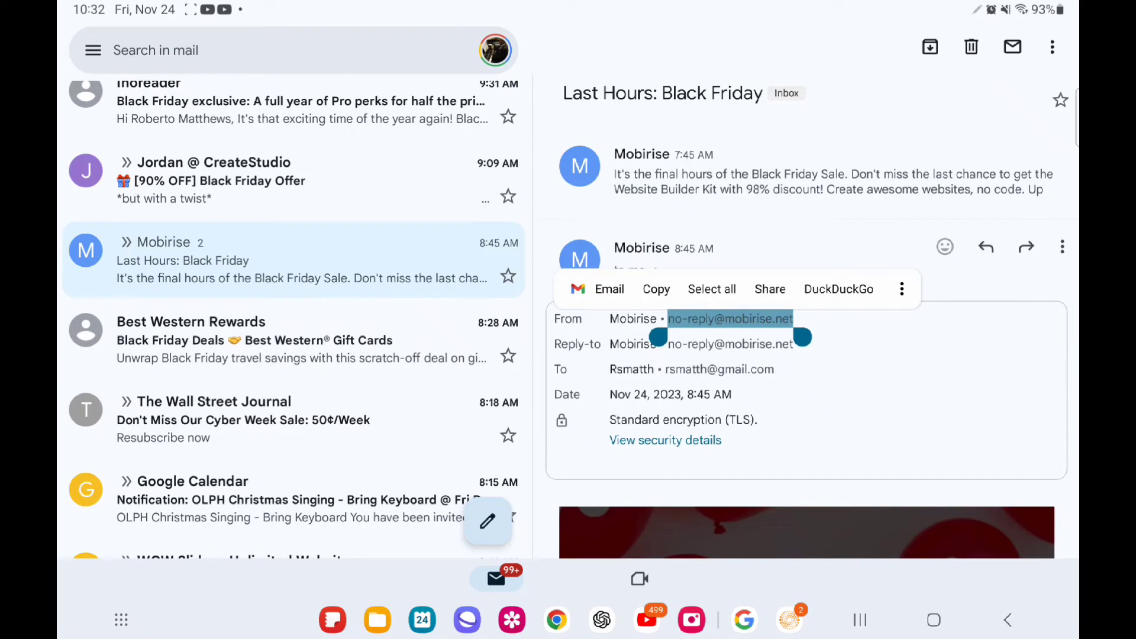
{"action": "left_click", "coordinate": [656, 289]}
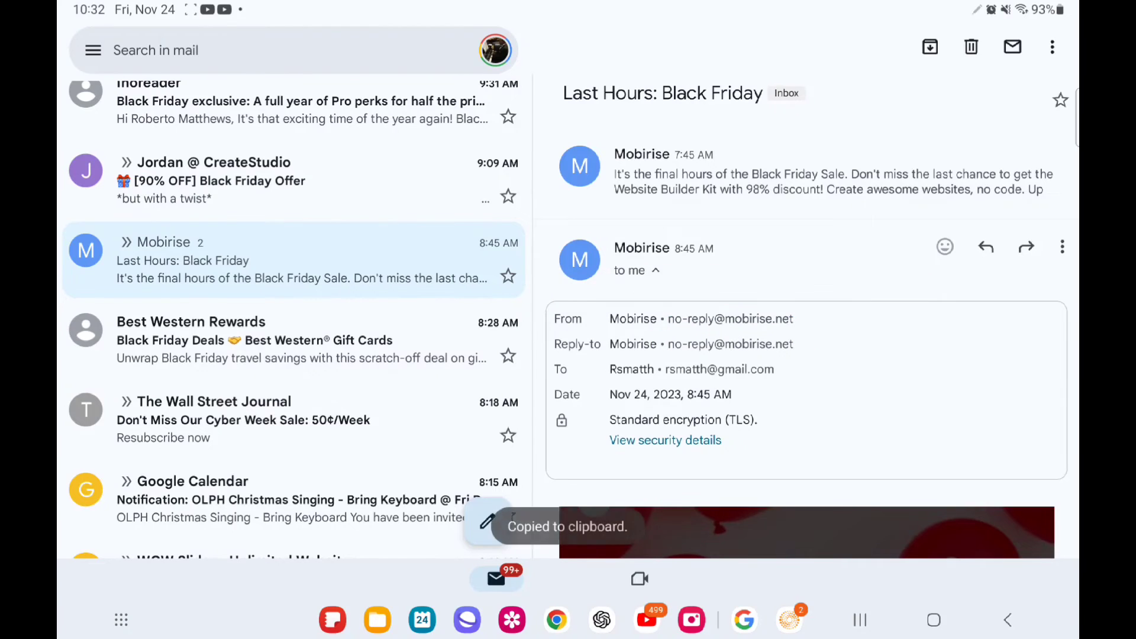
{"action": "left_click", "coordinate": [287, 49]}
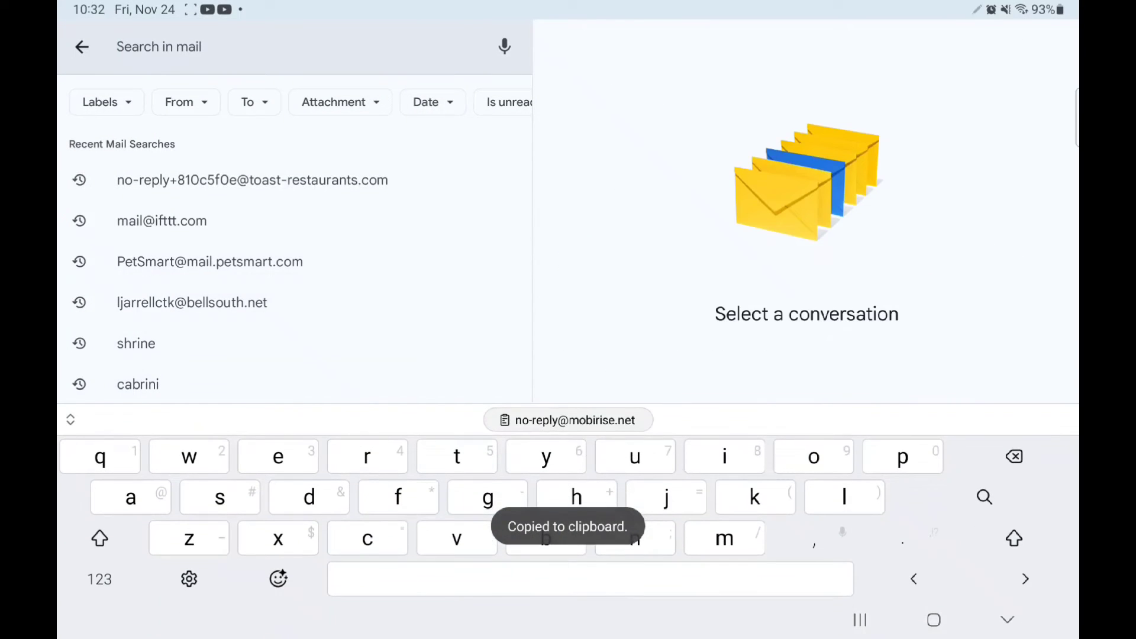
{"action": "left_click", "coordinate": [568, 420]}
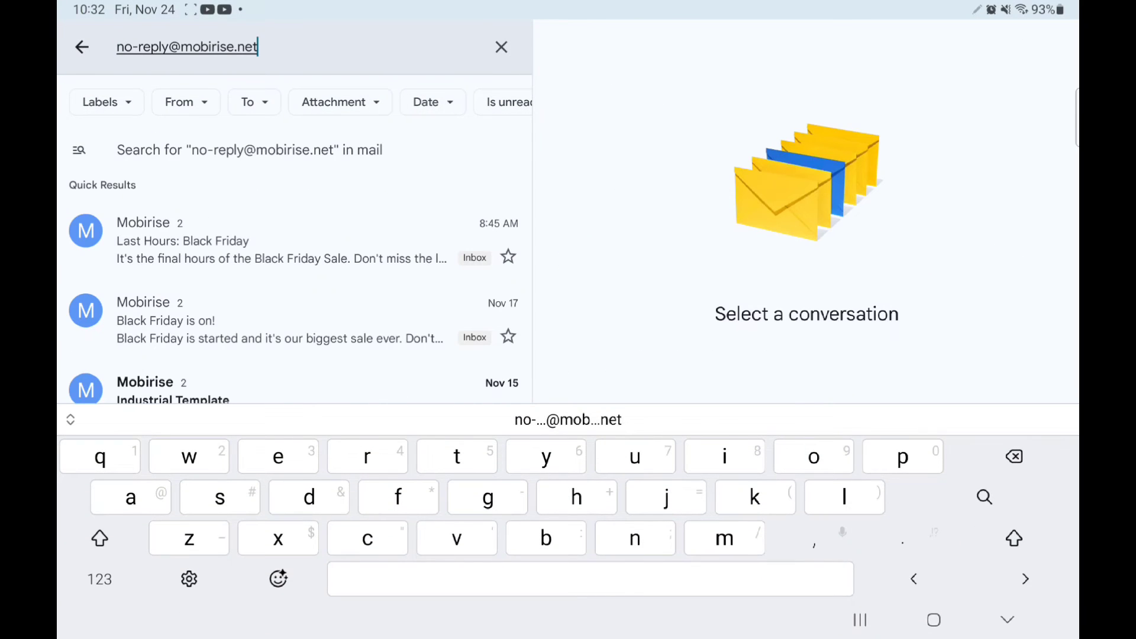
{"action": "key", "text": "Return"}
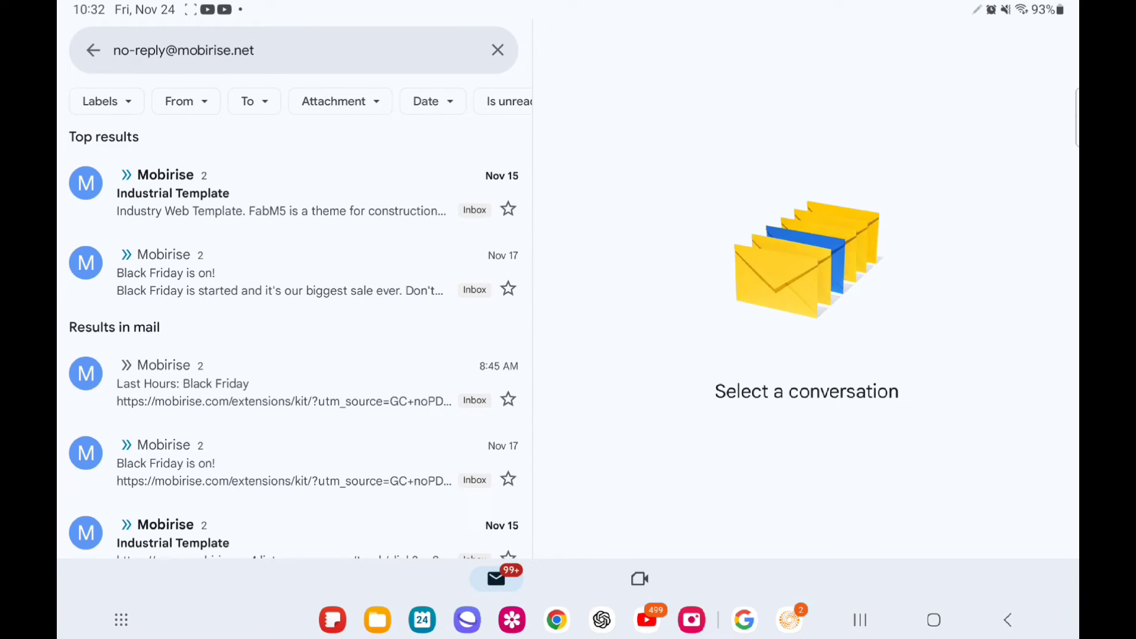
{"action": "left_click", "coordinate": [85, 183]}
- Select all 43 Mobirise results, confirm the oldest is ticked, and delete them
{"action": "left_click", "coordinate": [86, 93]}
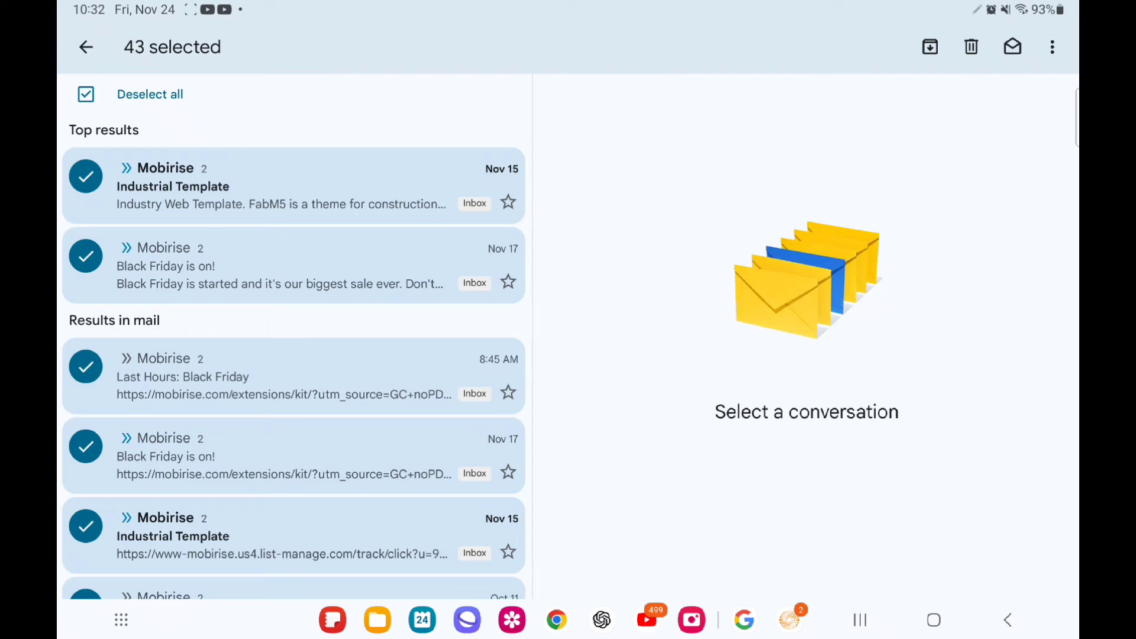
{"action": "scroll", "coordinate": [294, 355], "scroll_direction": "down", "scroll_amount": 10}
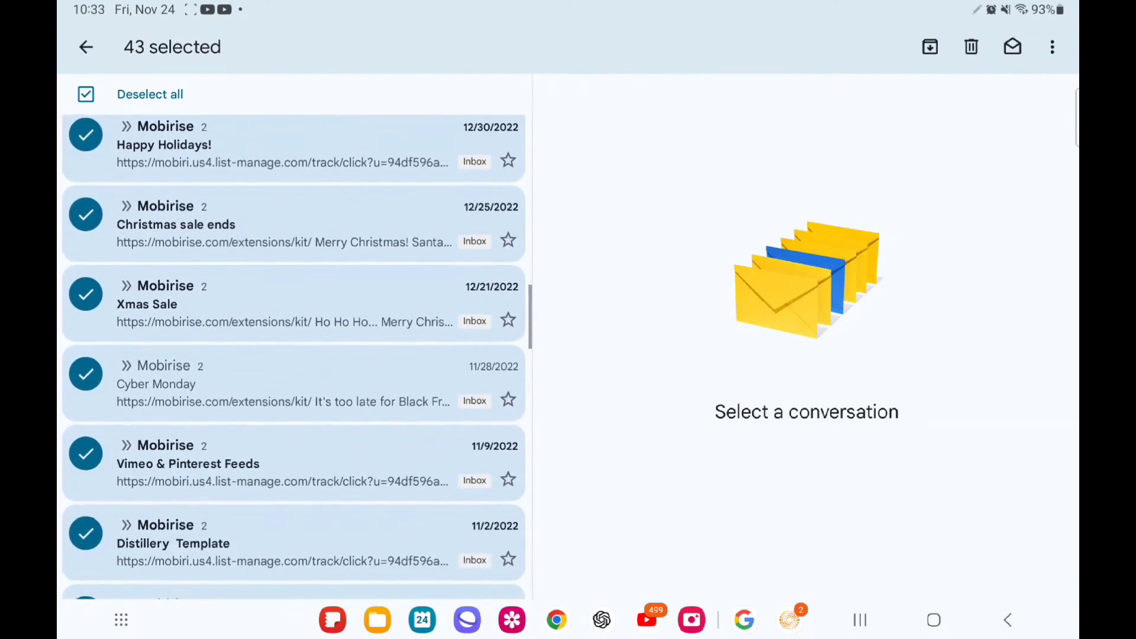
{"action": "scroll", "coordinate": [294, 355], "scroll_direction": "down", "scroll_amount": 5}
{"action": "scroll", "coordinate": [294, 355], "scroll_direction": "down", "scroll_amount": 5}
{"action": "scroll", "coordinate": [293, 355], "scroll_direction": "down", "scroll_amount": 5}
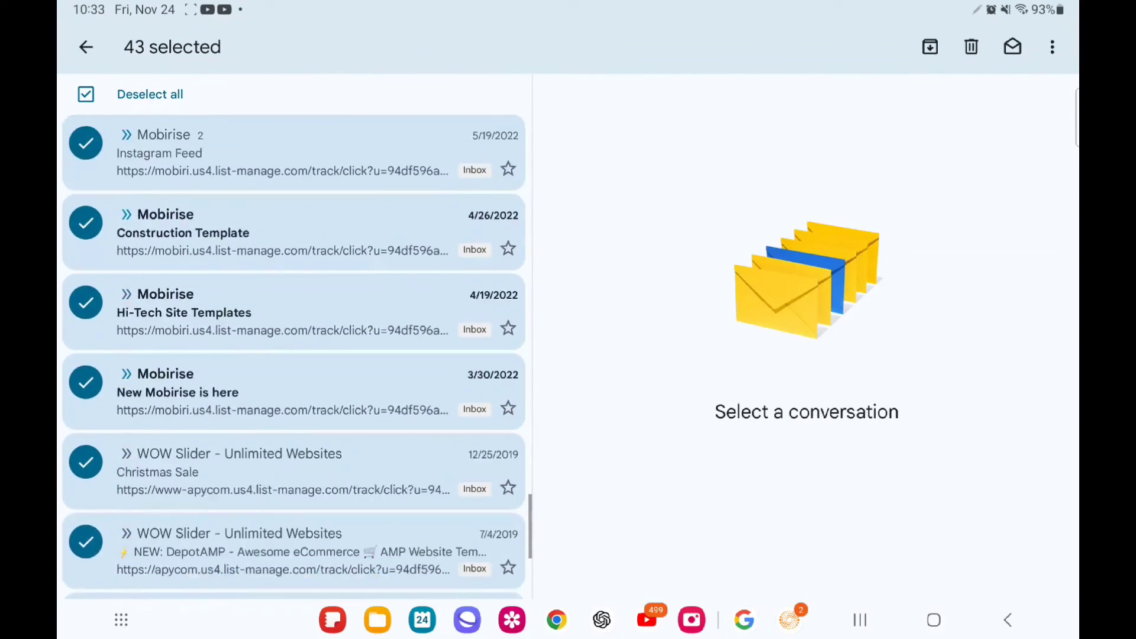
{"action": "scroll", "coordinate": [293, 355], "scroll_direction": "down", "scroll_amount": 5}
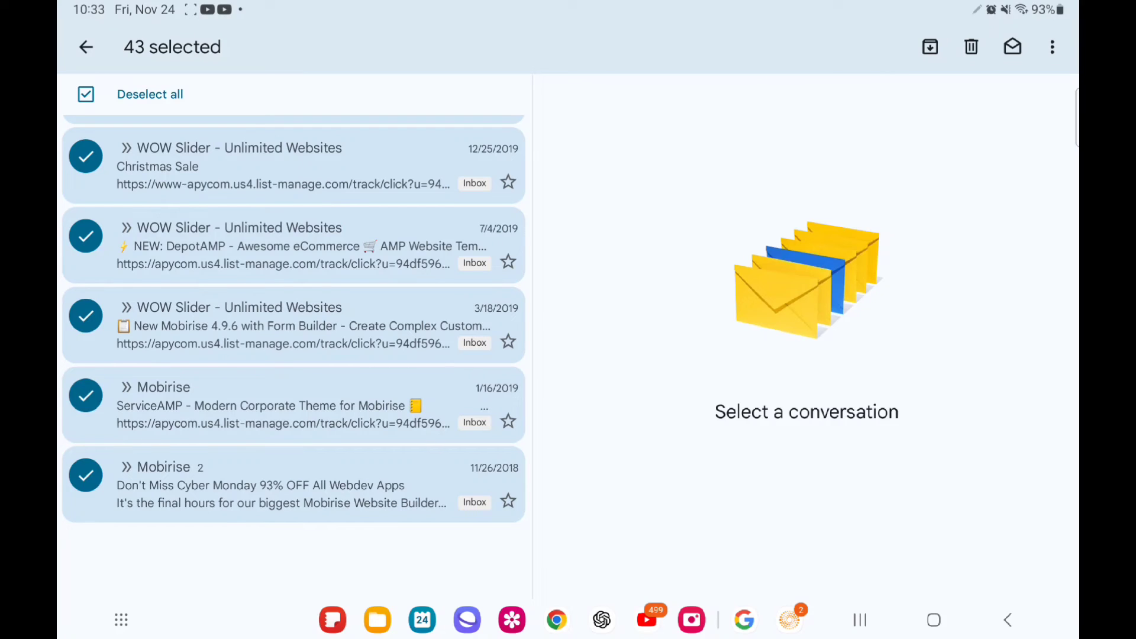
{"action": "left_click", "coordinate": [86, 475]}
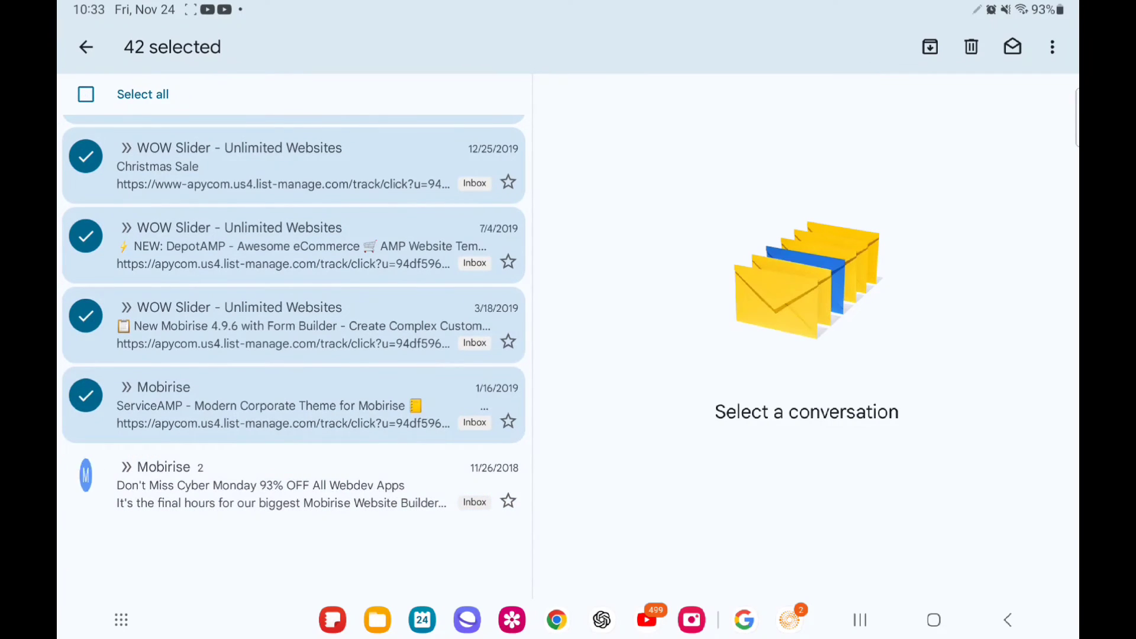
{"action": "left_click", "coordinate": [86, 475]}
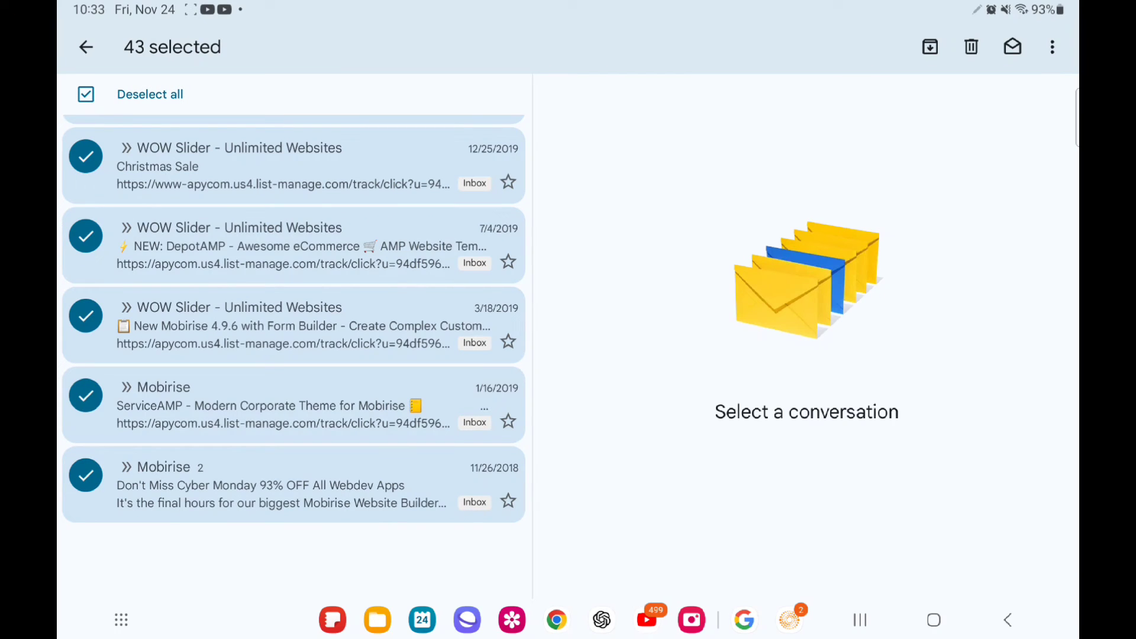
{"action": "left_click", "coordinate": [971, 47]}
{"action": "left_click", "coordinate": [971, 47]}
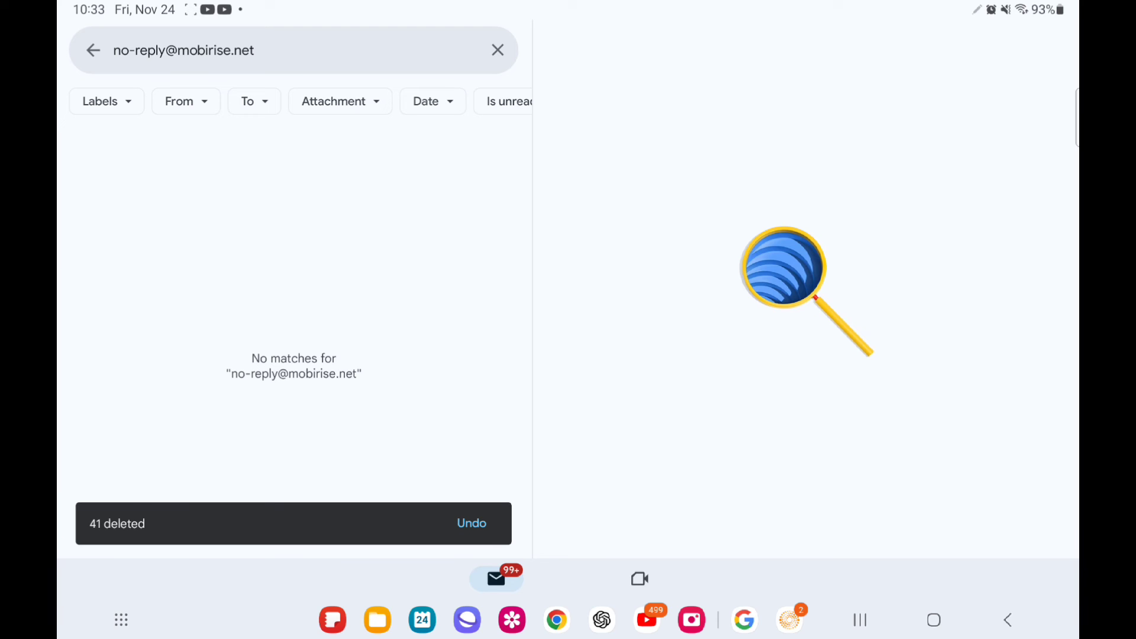
{"action": "left_click", "coordinate": [497, 50]}
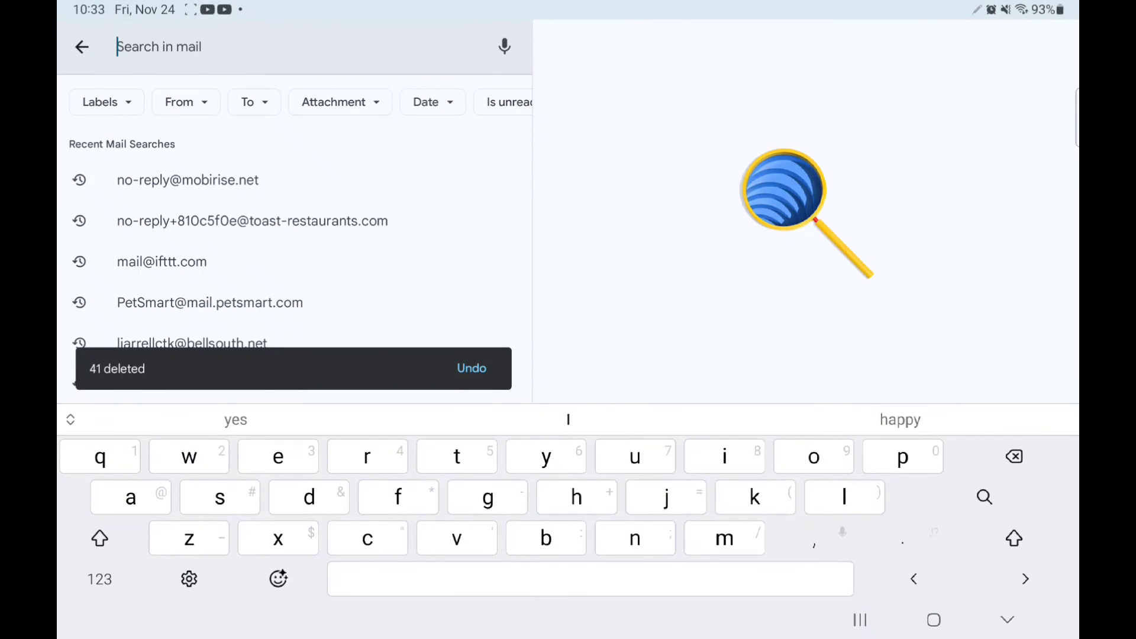
{"action": "left_click", "coordinate": [82, 47]}
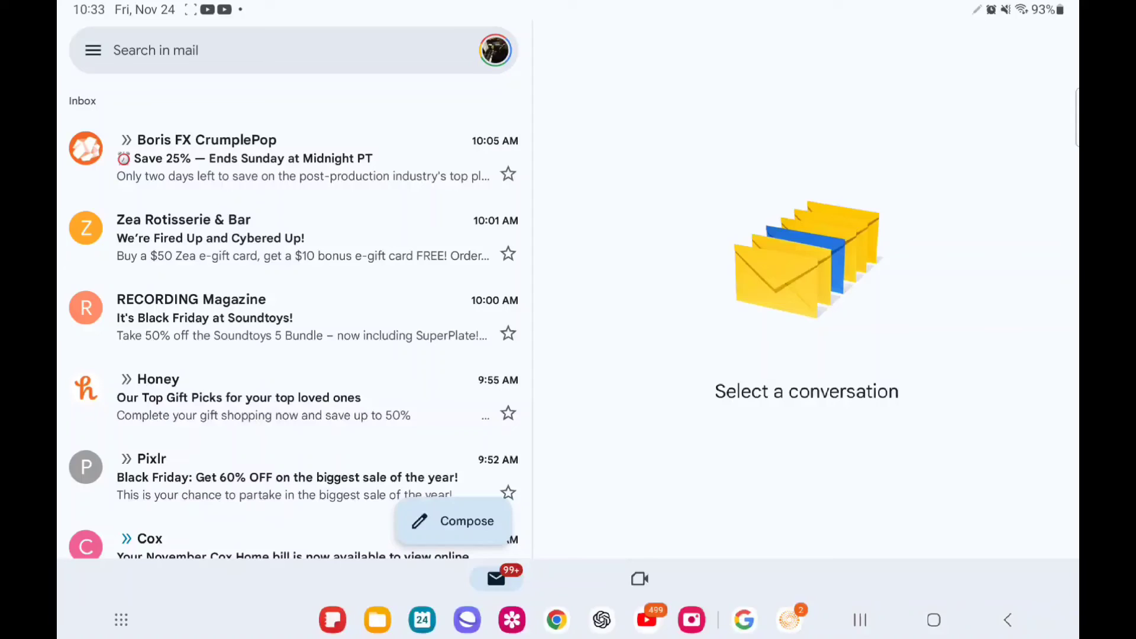